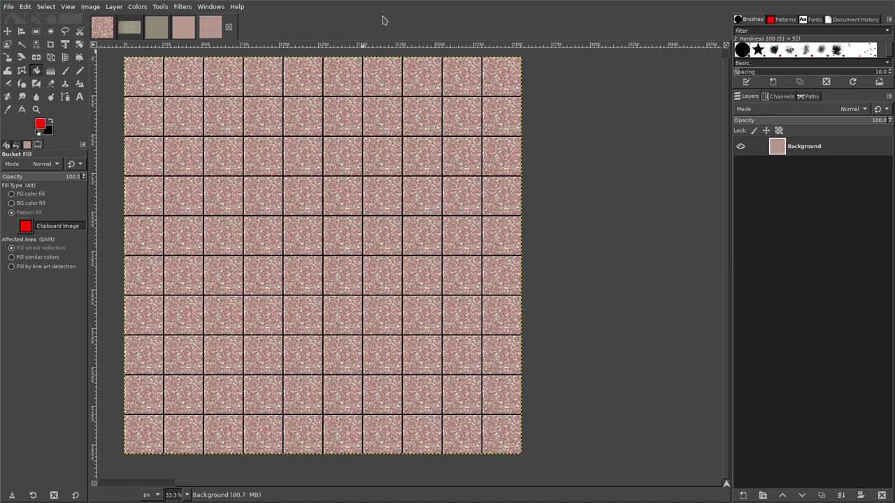
# Create a new 64 × 64 px image.
pyautogui.hotkey('ctrl', 'n')
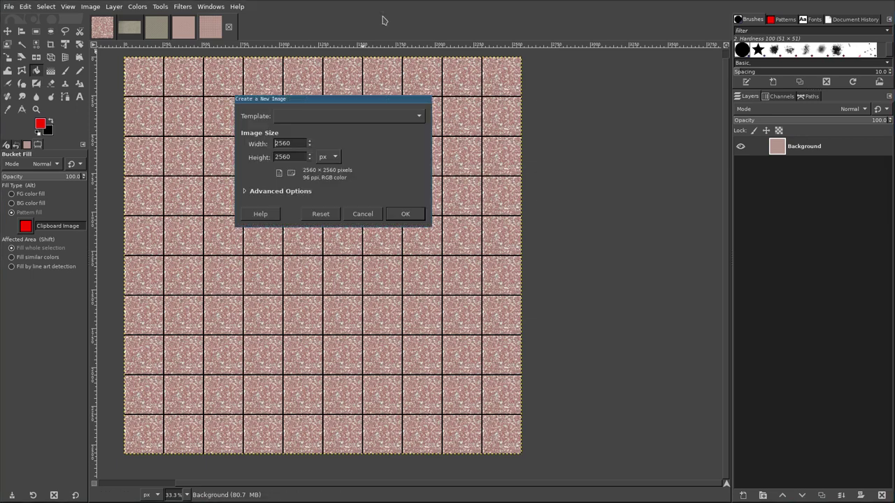
pyautogui.hotkey('ctrl', 'a')
pyautogui.write('64')
pyautogui.press('Tab')
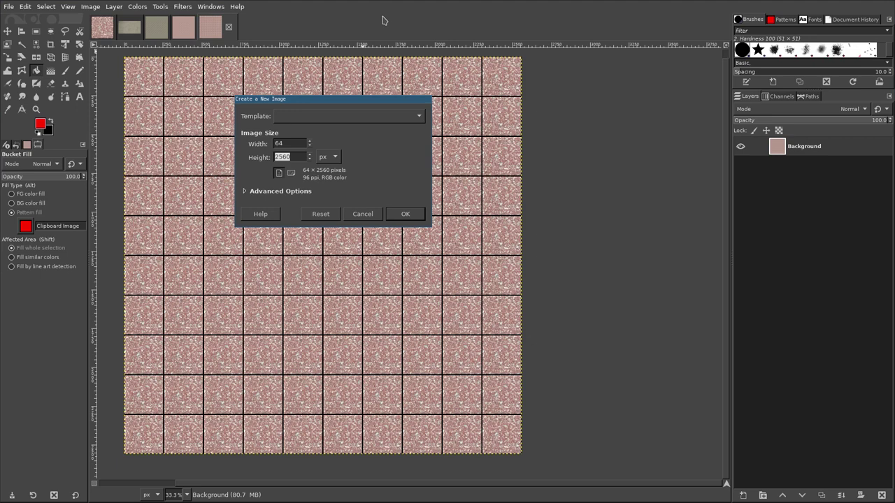
pyautogui.write('64')
pyautogui.click(405, 213)
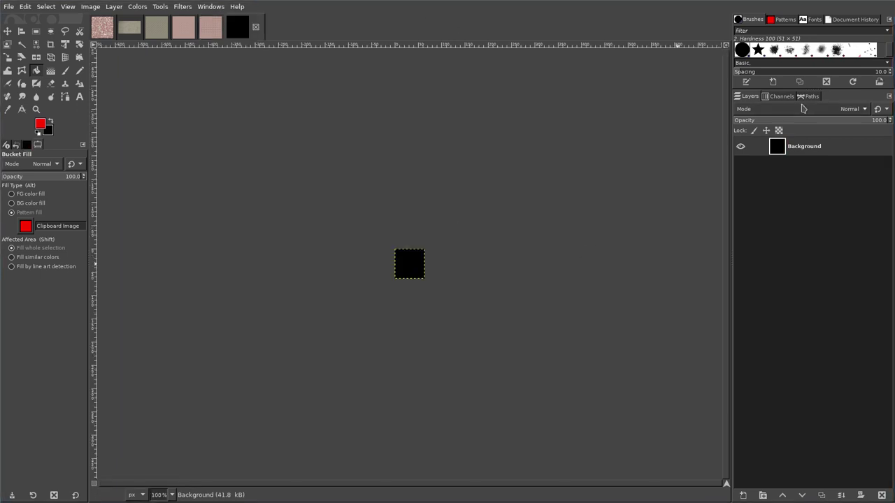
# Zoom in and drag horizontal and vertical guides to cross at the image's centre.
pyautogui.scroll(5, 425, 250)
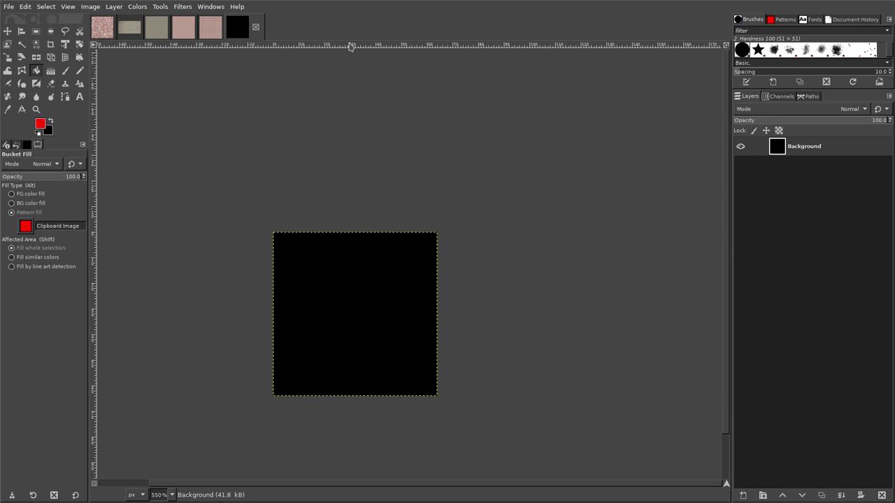
pyautogui.moveTo(348, 46); pyautogui.dragTo(356, 232)
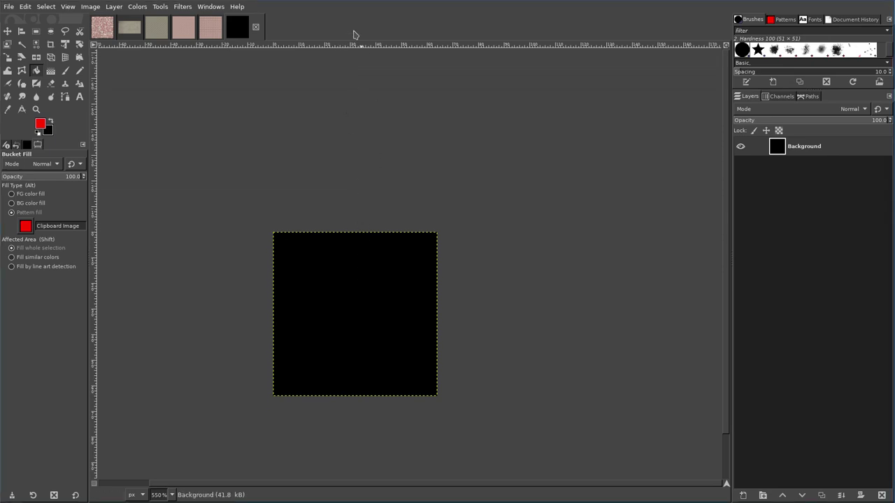
pyautogui.moveTo(343, 49); pyautogui.dragTo(365, 316)
pyautogui.moveTo(94, 319); pyautogui.dragTo(355, 329)
# Rectangle-select exactly the top 64×32 half of the image.
pyautogui.press('r')
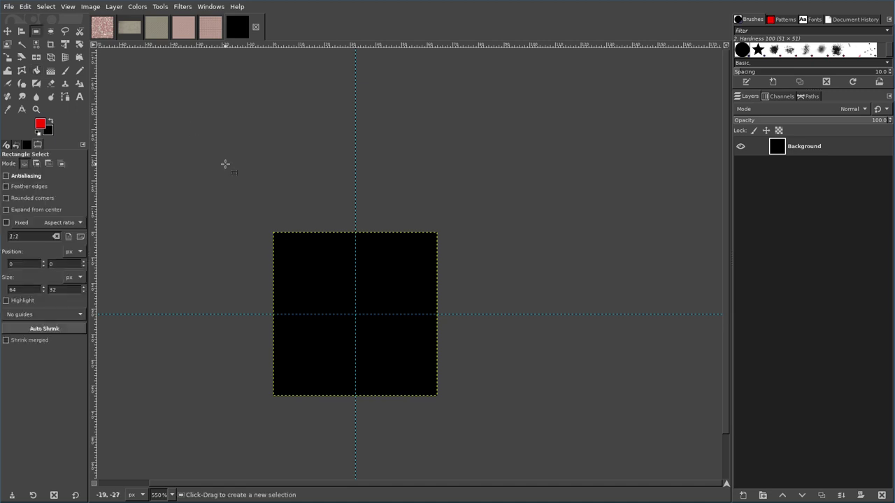
pyautogui.moveTo(275, 237); pyautogui.dragTo(434, 313)
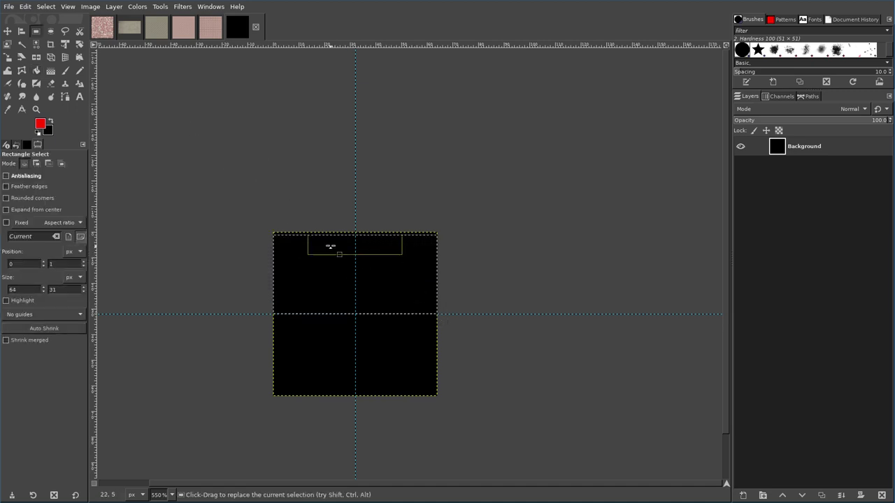
pyautogui.press('Up')
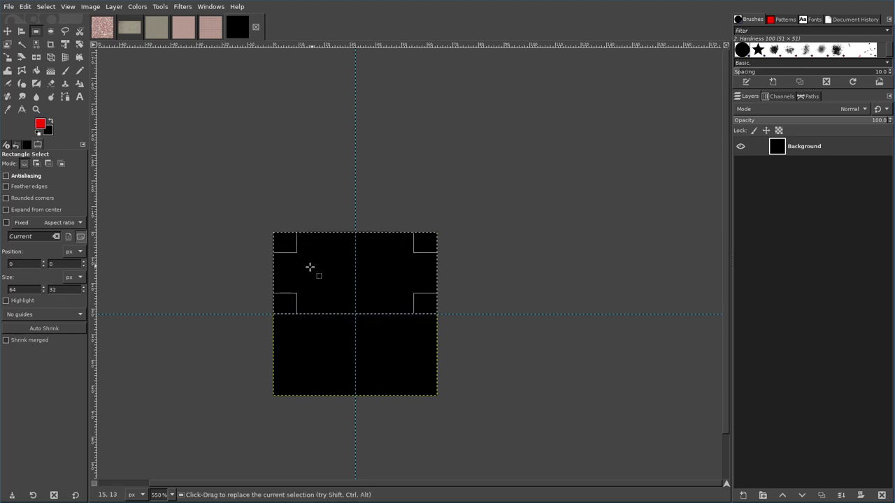
pyautogui.press('Right')
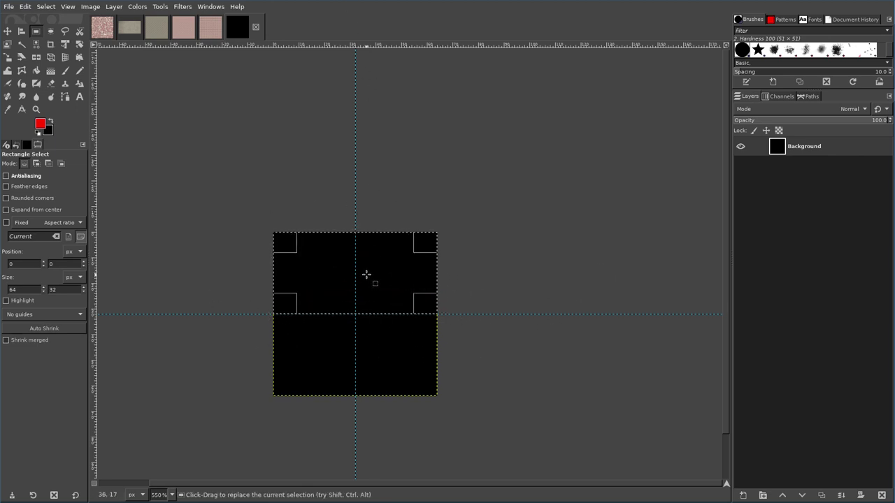
# Round the selection's corners with Select > Rounded Rectangle, radius 20.
pyautogui.click(46, 7)
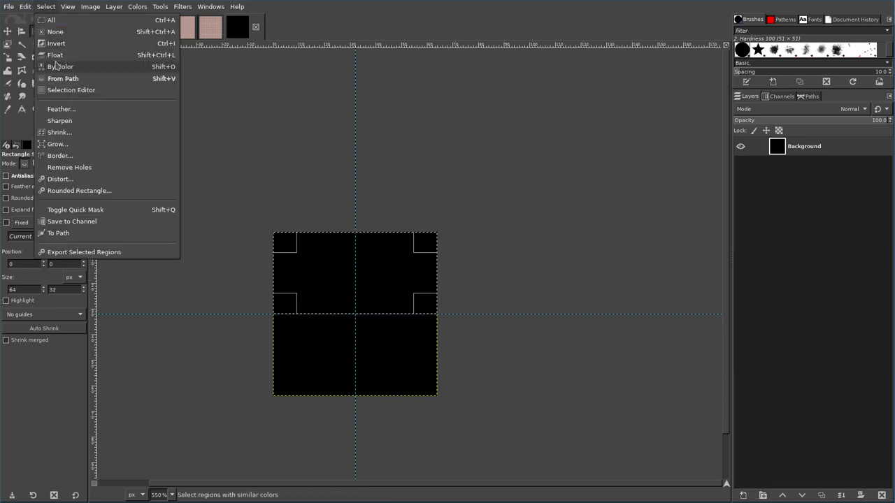
pyautogui.click(65, 192)
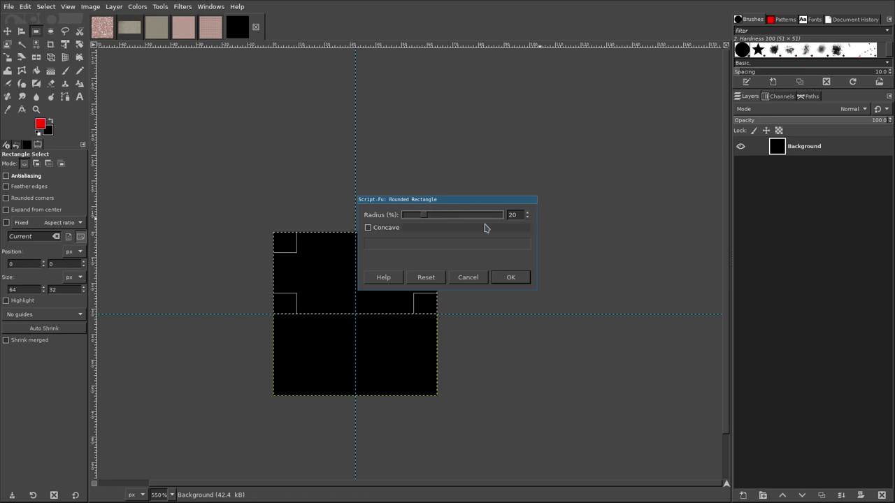
pyautogui.click(518, 280)
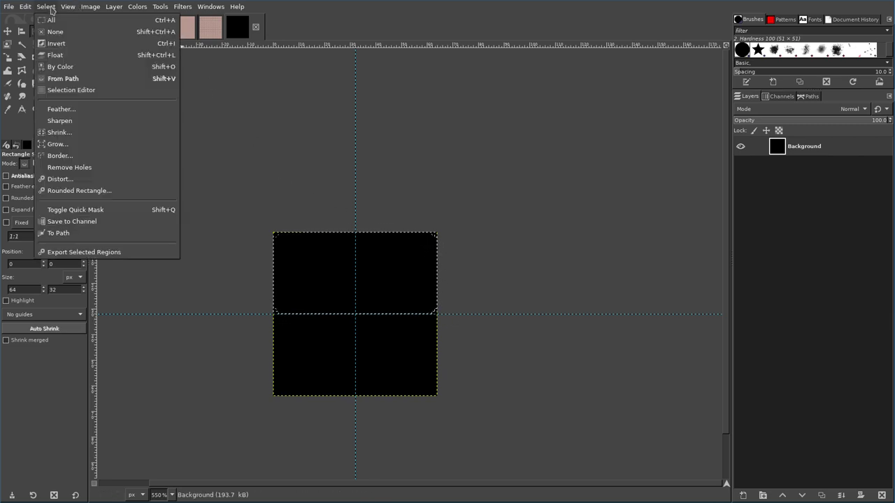
# Shrink the selection inward by 1 px.
pyautogui.click(48, 7)
pyautogui.click(70, 132)
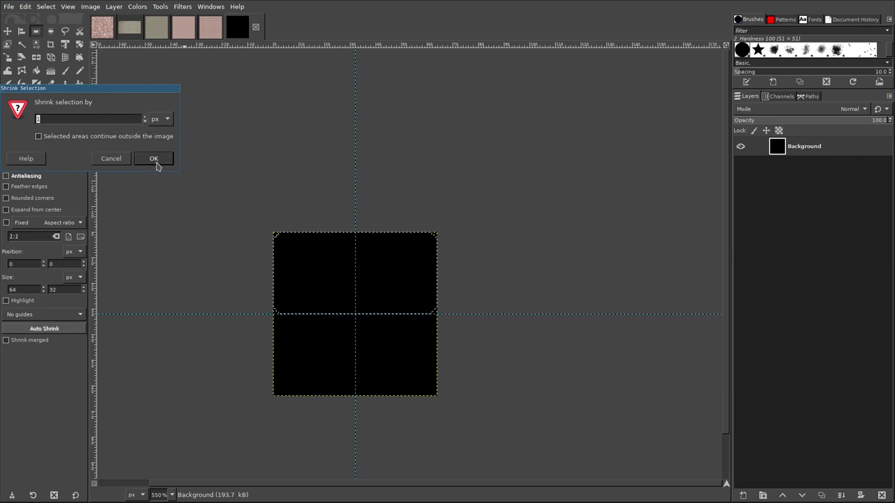
pyautogui.click(154, 159)
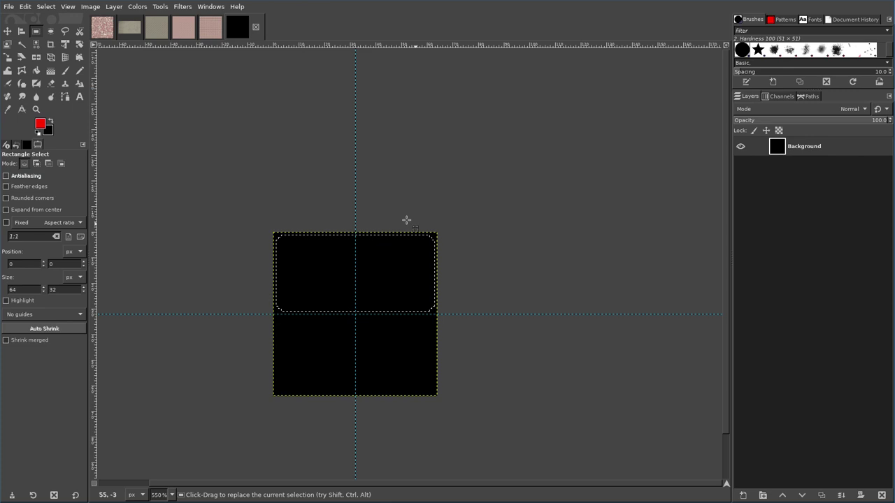
# Bucket-fill the rounded selection with the red foreground colour.
pyautogui.click(36, 70)
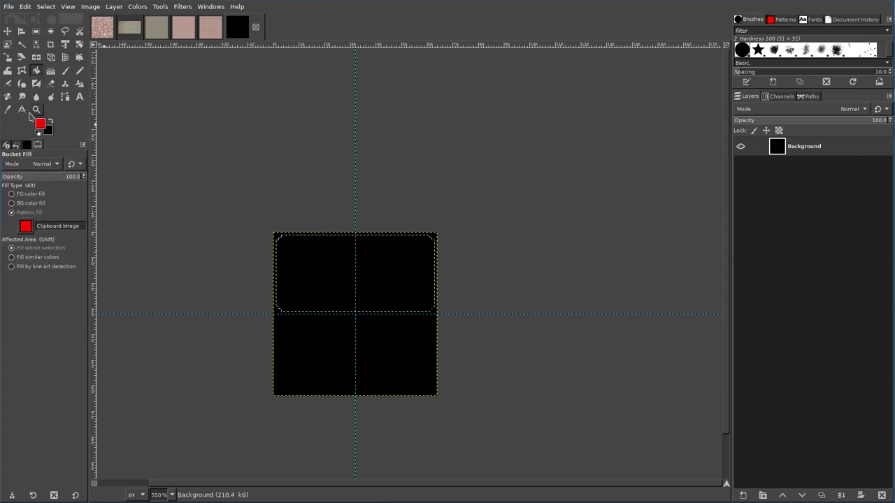
pyautogui.click(23, 196)
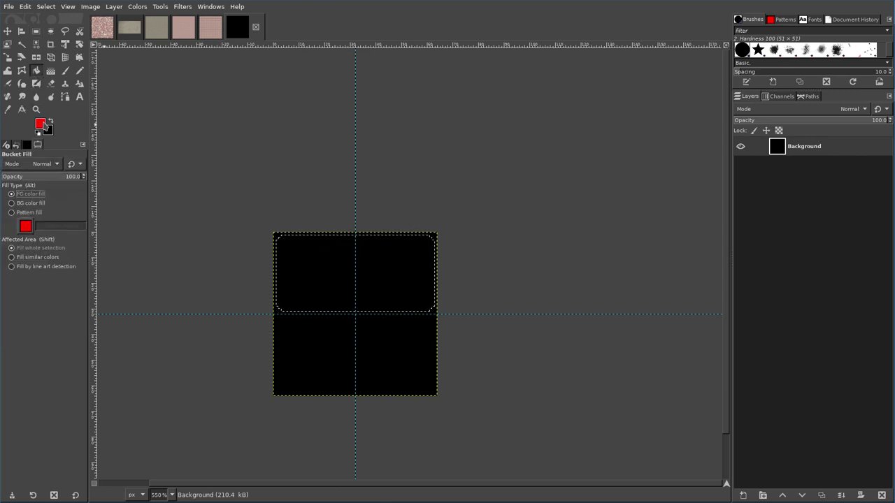
pyautogui.click(320, 279)
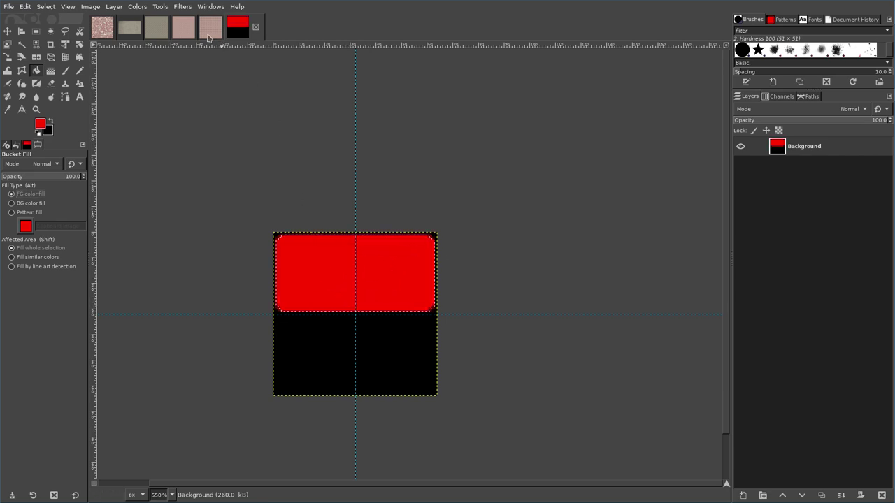
# Apply Filters > Decor > Add Bevel with thickness 5 to the red shape.
pyautogui.click(184, 7)
pyautogui.moveTo(214, 181)
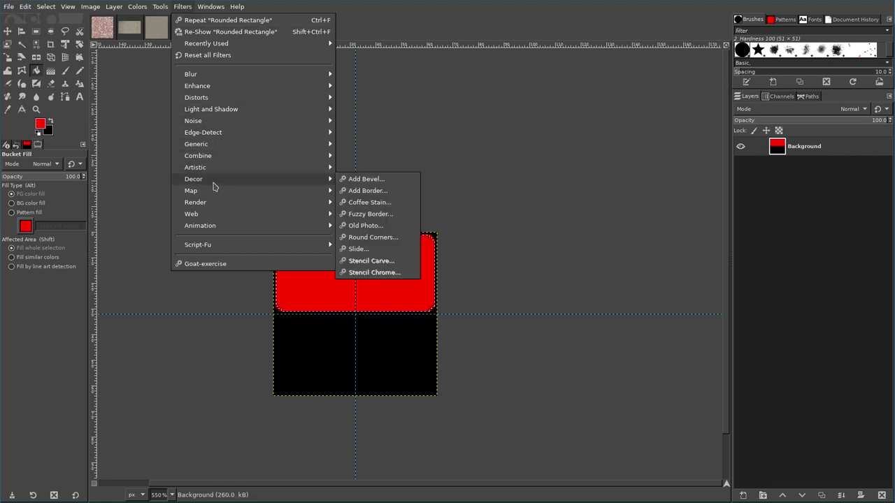
pyautogui.click(369, 176)
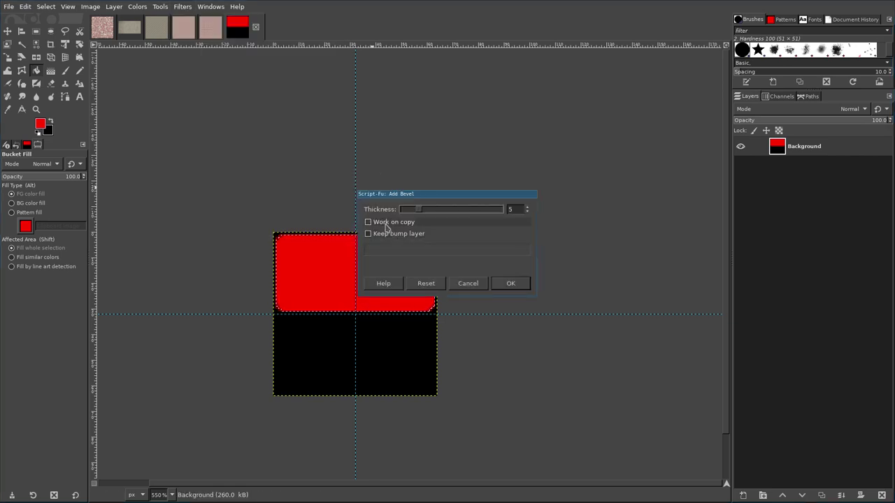
pyautogui.click(510, 283)
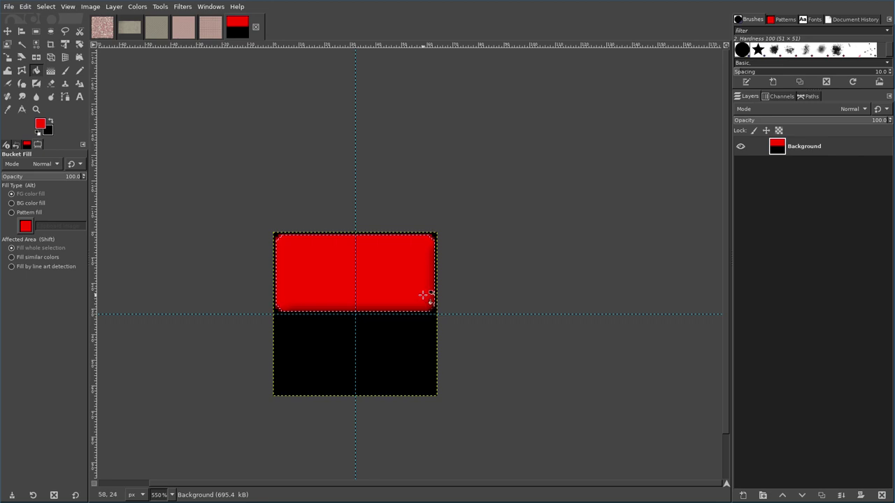
# Select the full 64×32 red top half and copy it.
pyautogui.click(36, 31)
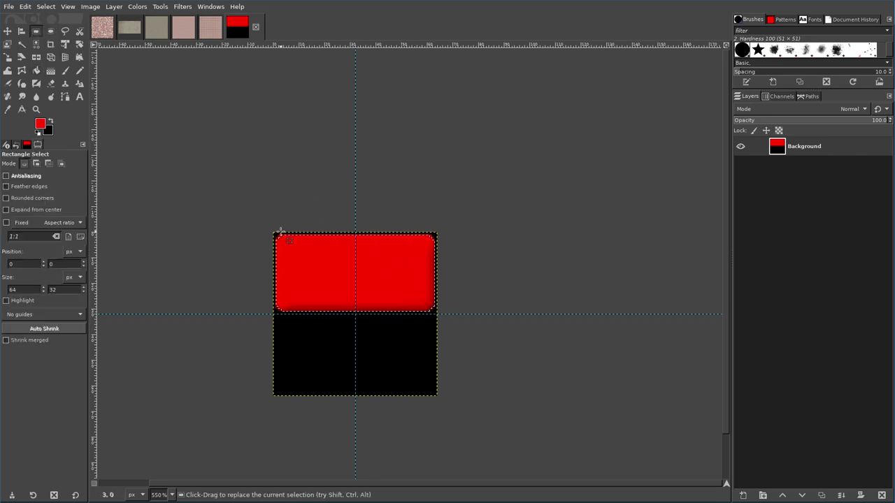
pyautogui.moveTo(275, 232); pyautogui.dragTo(340, 277)
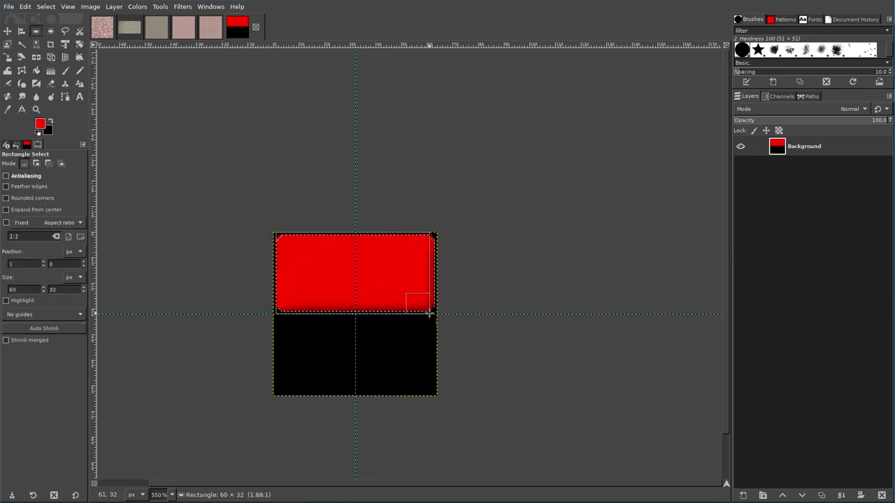
pyautogui.moveTo(436, 312); pyautogui.dragTo(437, 313)
pyautogui.moveTo(296, 273); pyautogui.dragTo(294, 272)
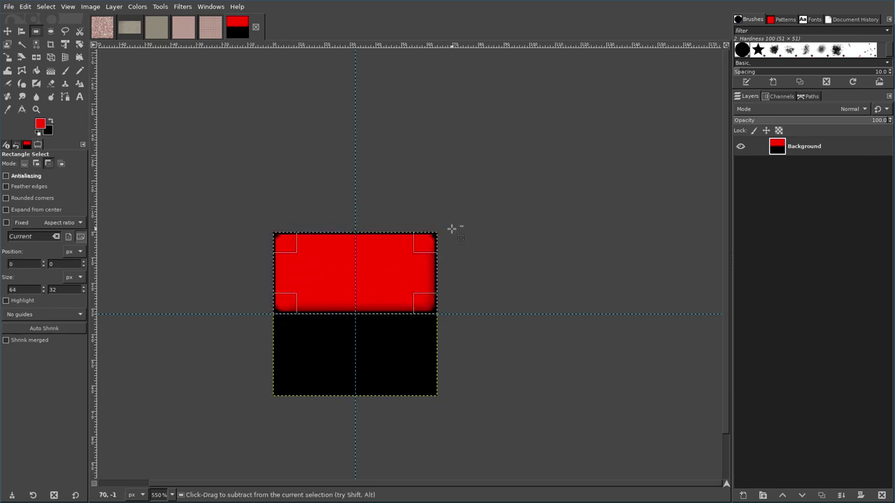
pyautogui.hotkey('ctrl', 'c')
# Paste the red half, move it down over the black bottom half, and anchor it.
pyautogui.hotkey('ctrl', 'v')
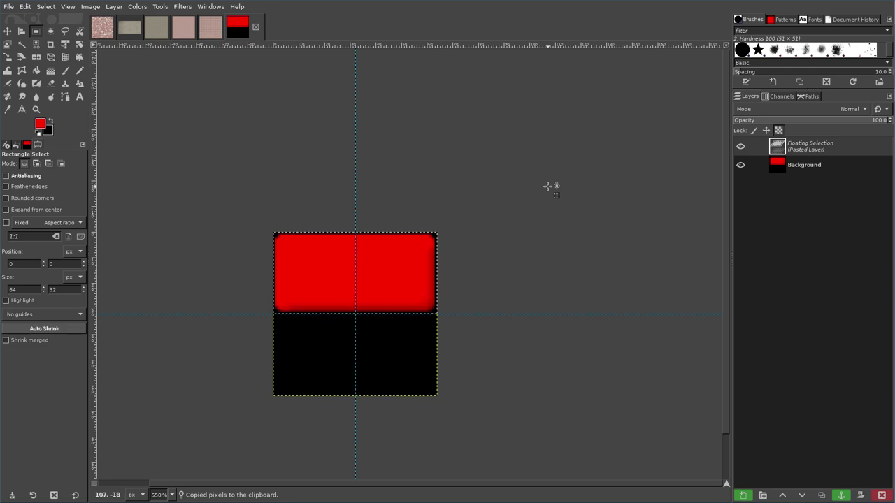
pyautogui.press('m')
pyautogui.moveTo(313, 270); pyautogui.dragTo(243, 350)
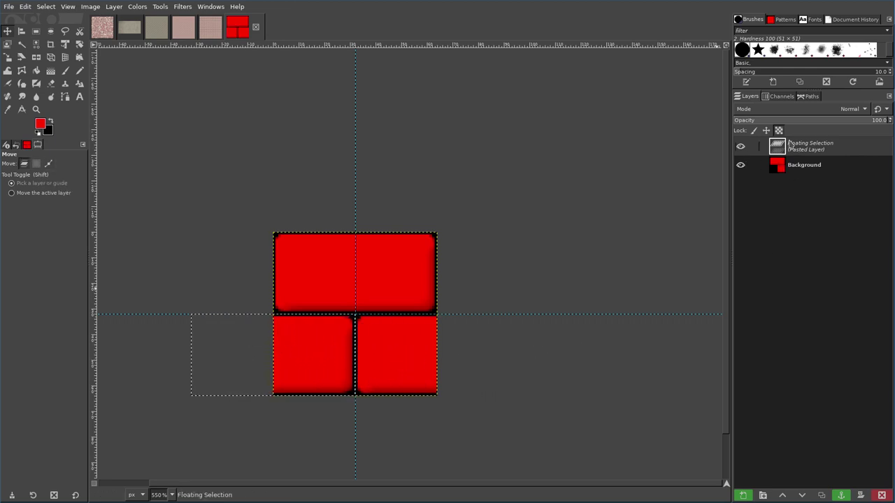
pyautogui.click(841, 496)
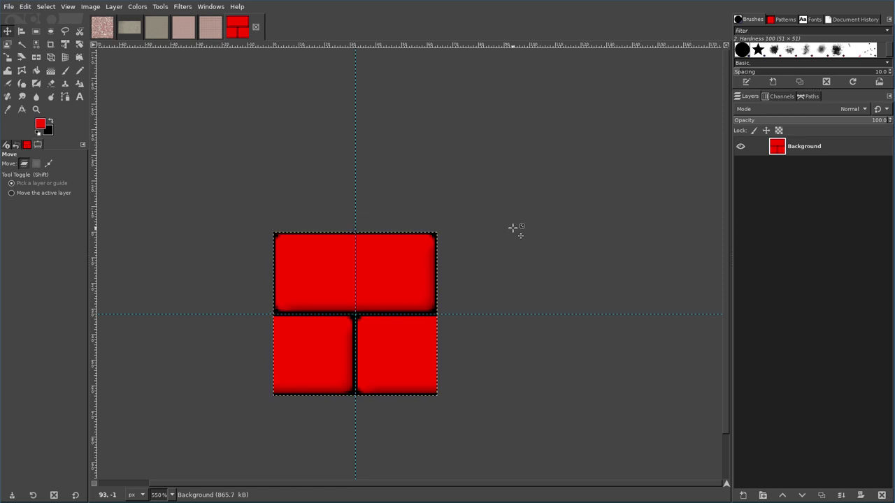
# Copy the finished tile and create a new 640 × 640 image.
pyautogui.hotkey('ctrl', 'c')
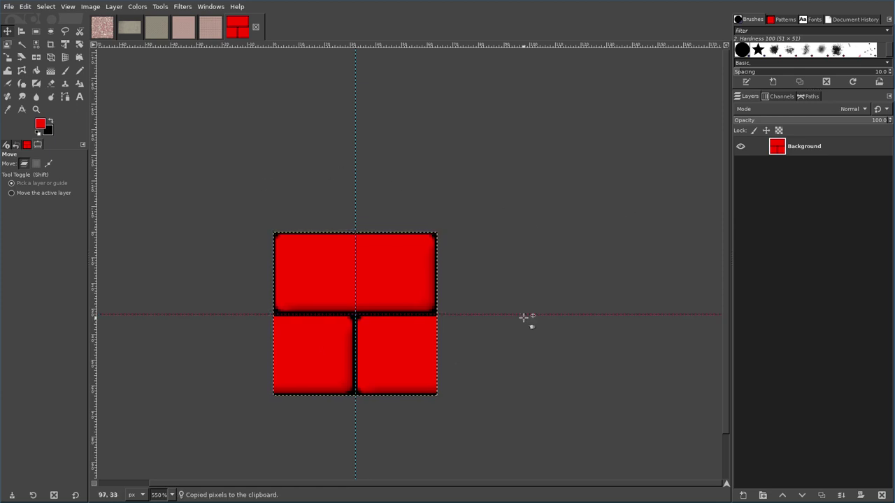
pyautogui.hotkey('ctrl', 'n')
pyautogui.write('0')
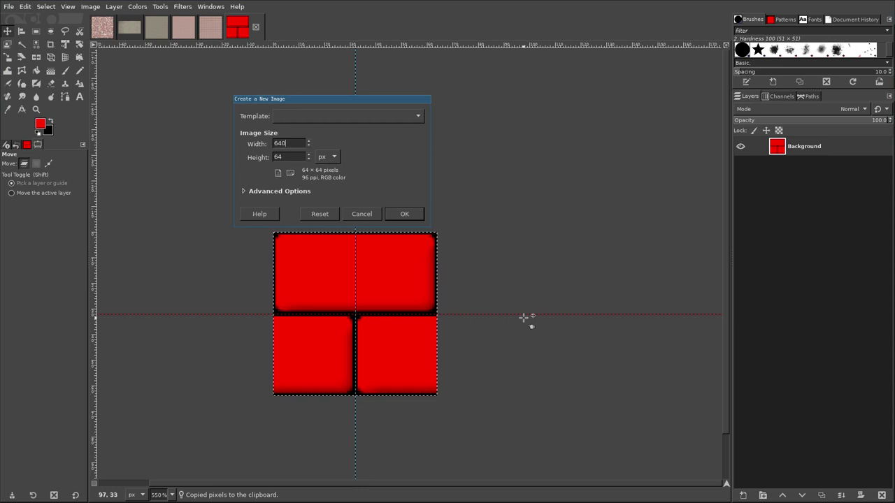
pyautogui.press('Tab')
pyautogui.press('End')
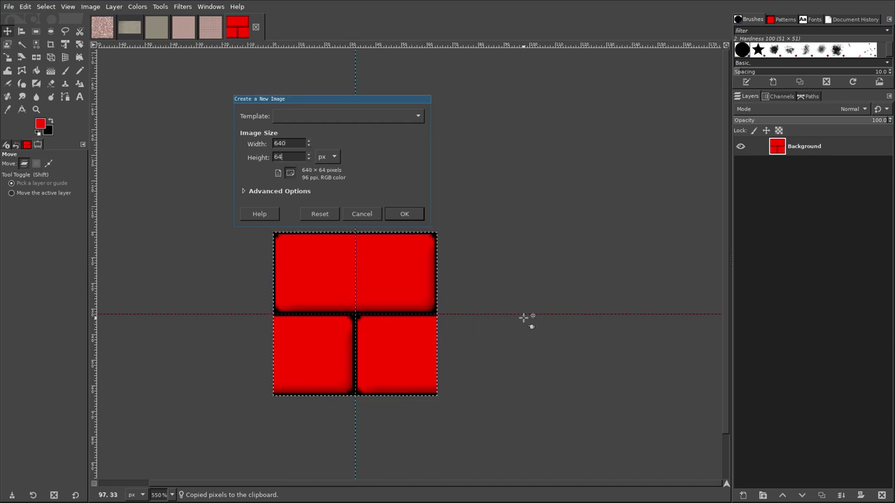
pyautogui.write('0')
pyautogui.press('Return')
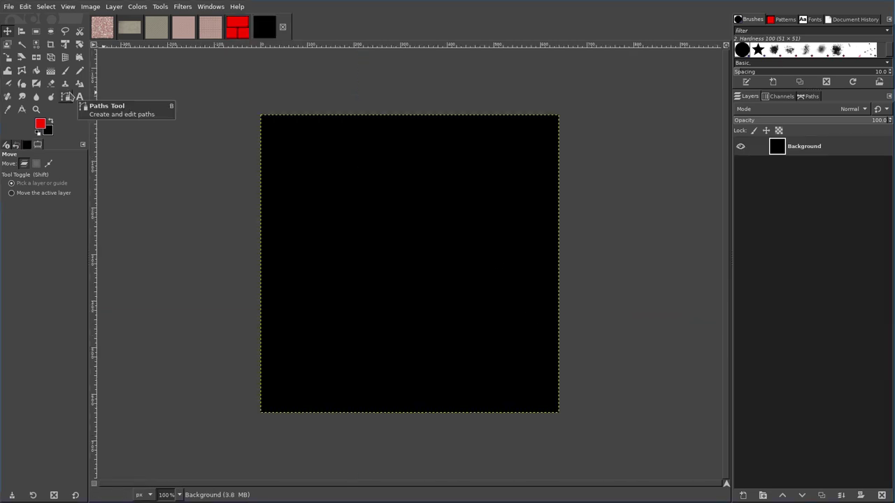
# Bucket-fill the canvas with the Clipboard Image pattern to tile the bricks.
pyautogui.click(35, 72)
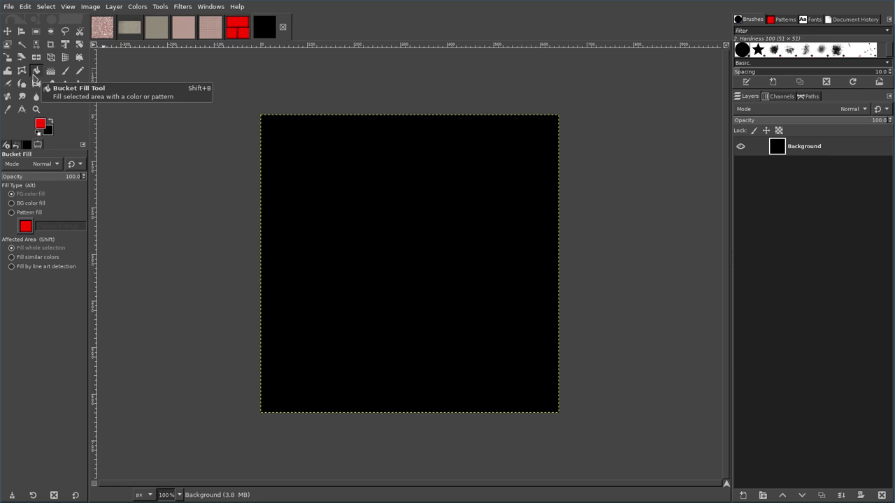
pyautogui.click(11, 212)
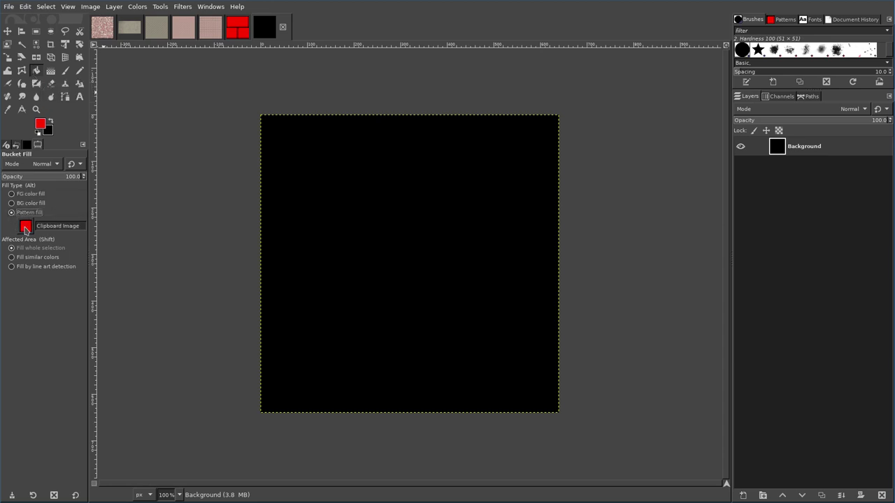
pyautogui.click(28, 229)
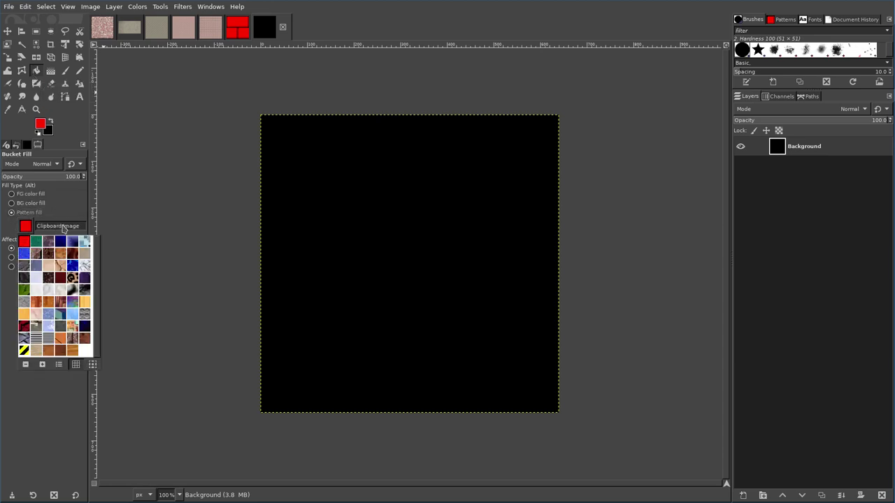
pyautogui.click(79, 212)
pyautogui.click(459, 208)
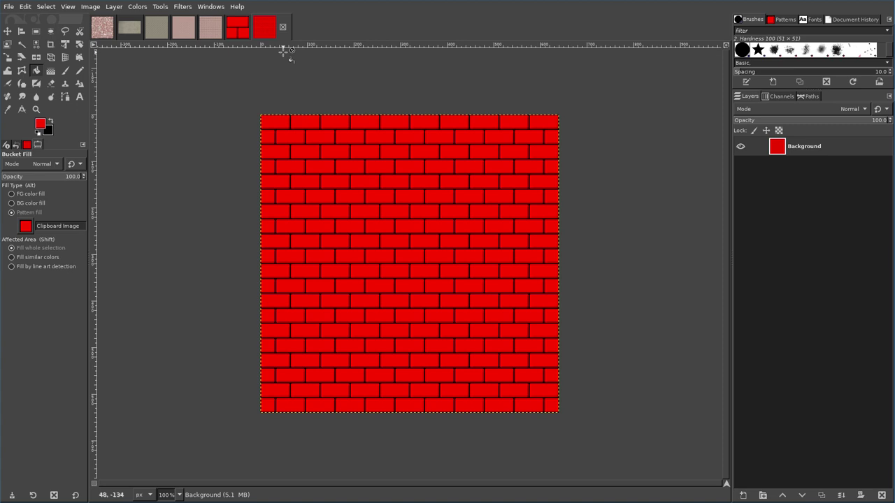
# Copy the concrete.jpg texture and paste it over the brick image.
pyautogui.click(129, 27)
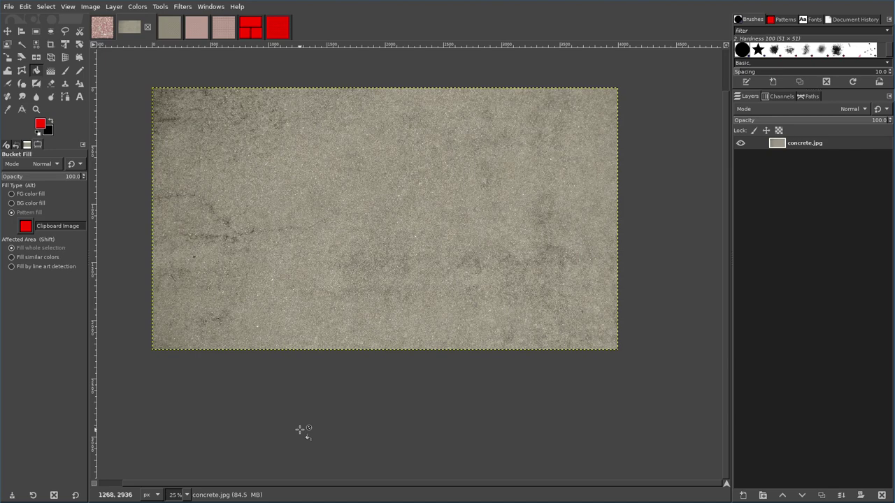
pyautogui.press('ctrl')
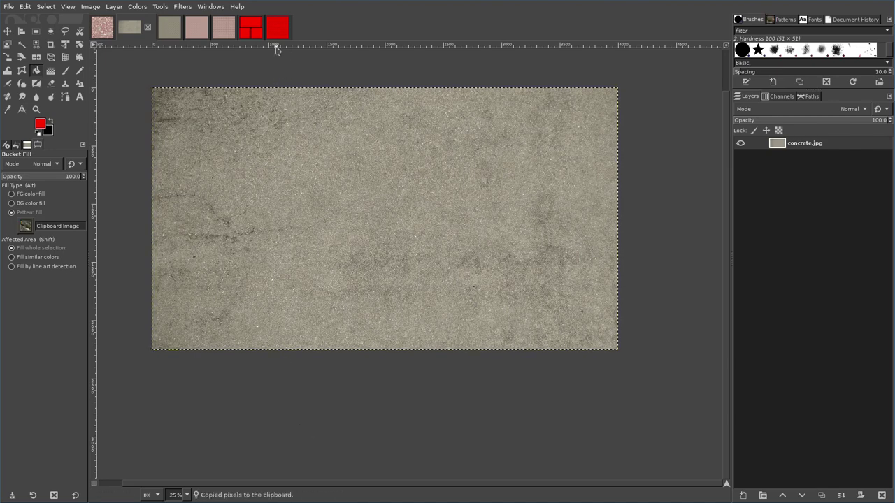
pyautogui.click(278, 26)
pyautogui.hotkey('ctrl', 'v')
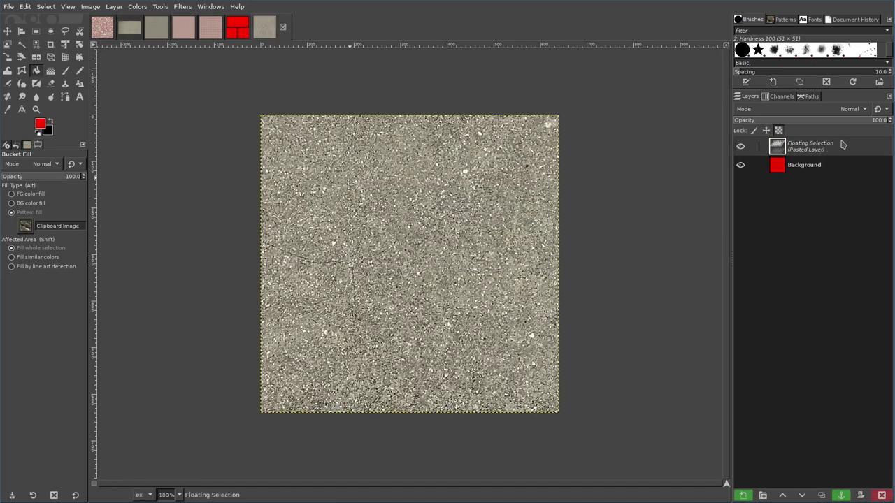
# Set the pasted concrete to Multiply mode, anchor it, and copy the result.
pyautogui.click(861, 109)
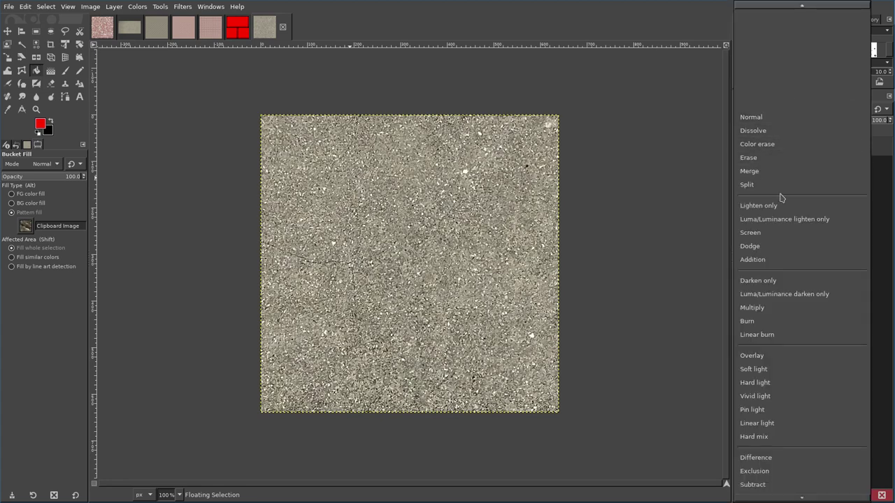
pyautogui.click(779, 307)
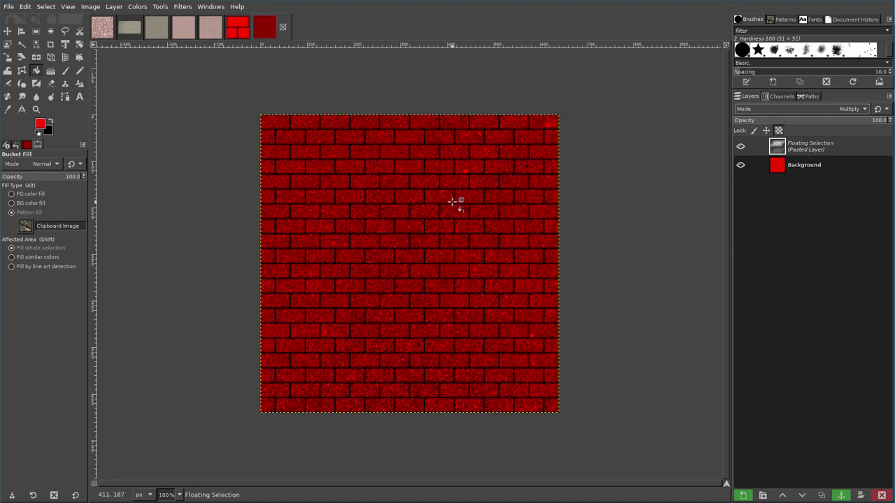
pyautogui.click(841, 495)
pyautogui.hotkey('ctrl', 'c')
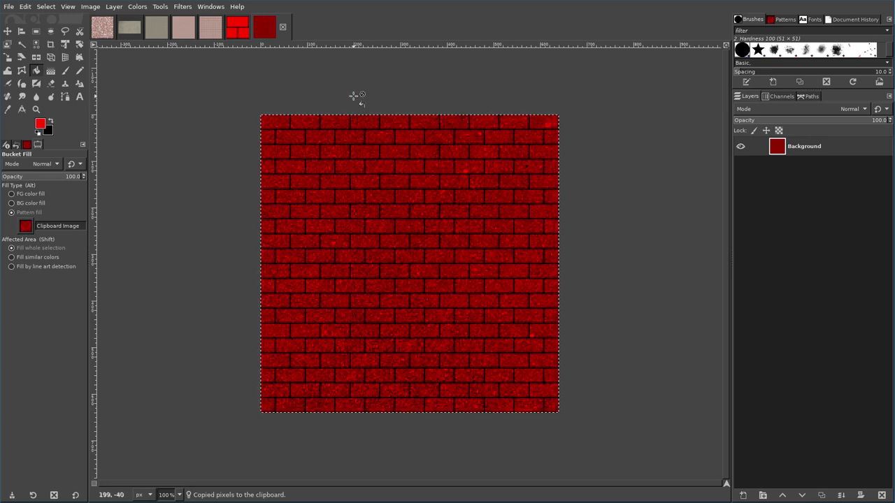
# Create a new large image, entering 1240 and 1280 px for its size.
pyautogui.hotkey('ctrl', 'n')
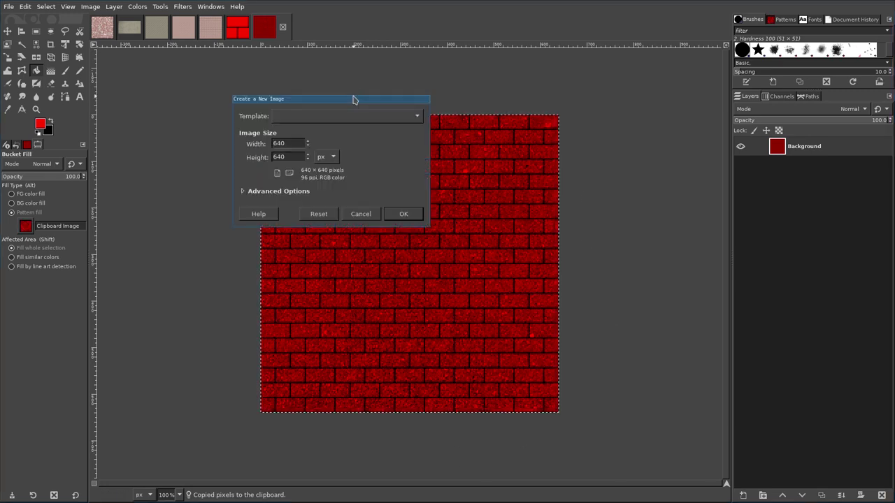
pyautogui.press('Delete')
pyautogui.press('Delete')
pyautogui.press('Delete')
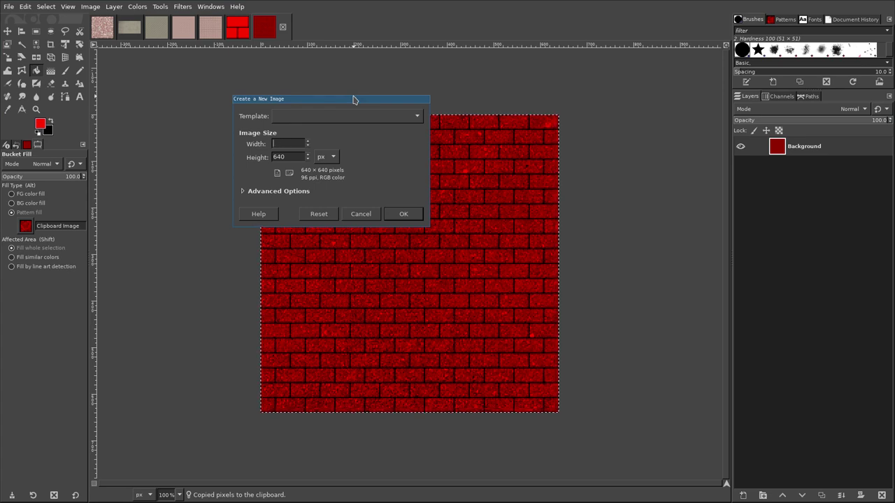
pyautogui.write('12')
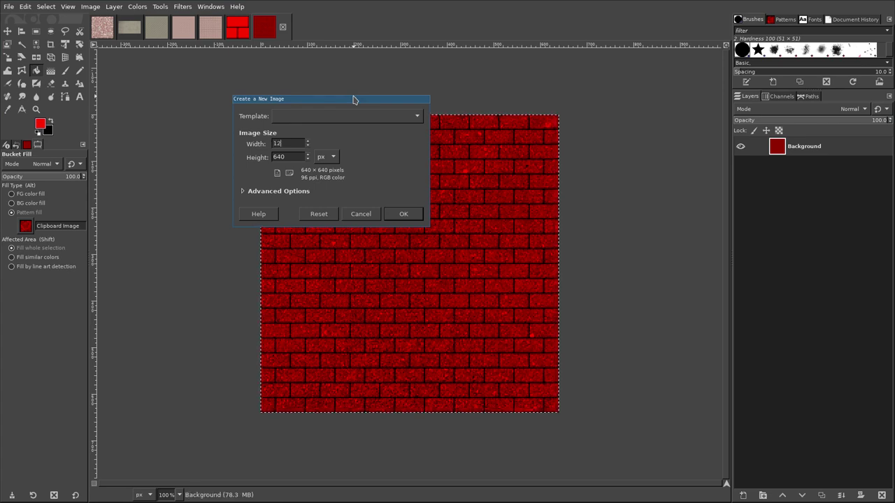
pyautogui.write('40')
pyautogui.press('Tab')
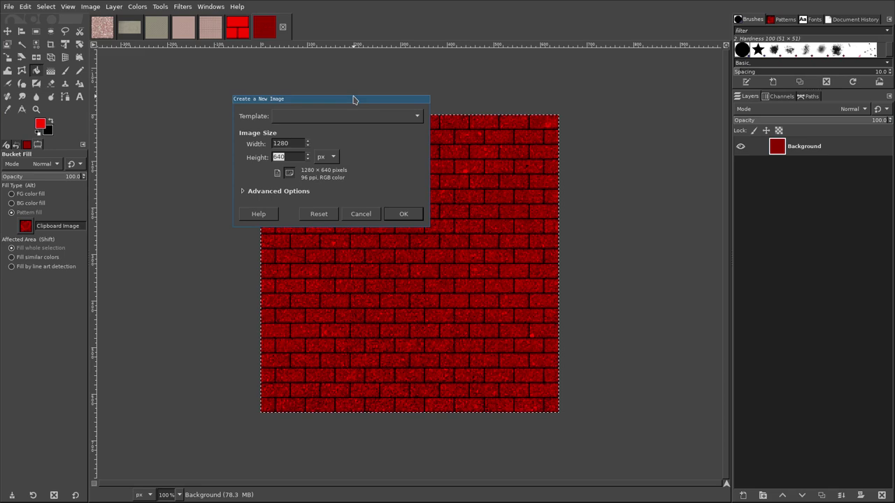
pyautogui.write('1280')
pyautogui.press('Return')
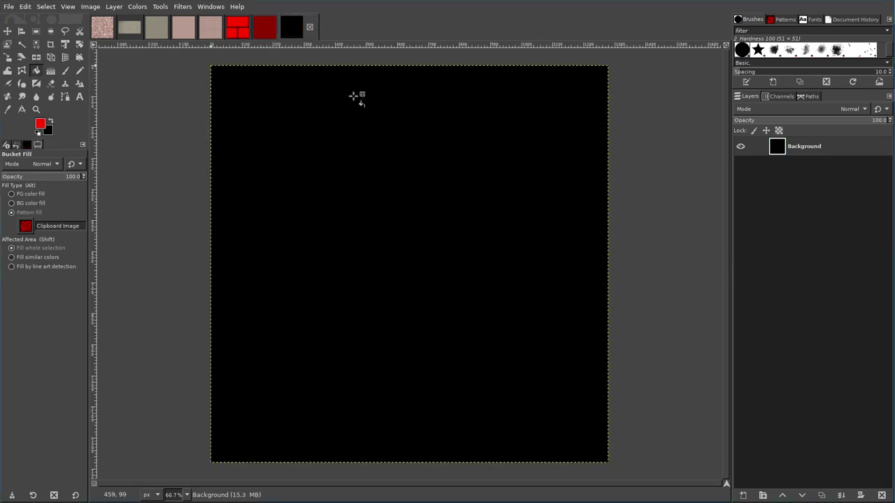
# Fill the new canvas with blended bricks, inspect it, revert the fill, and return to the brick image.
pyautogui.click(339, 134)
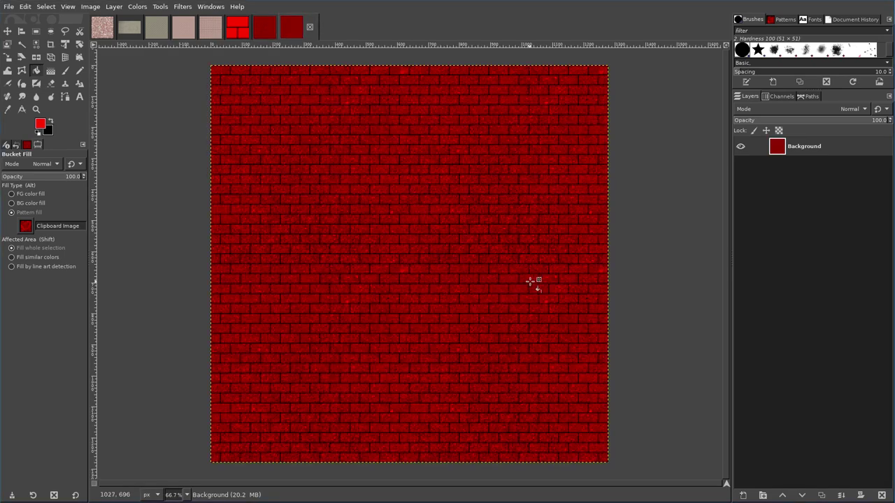
pyautogui.press('1')
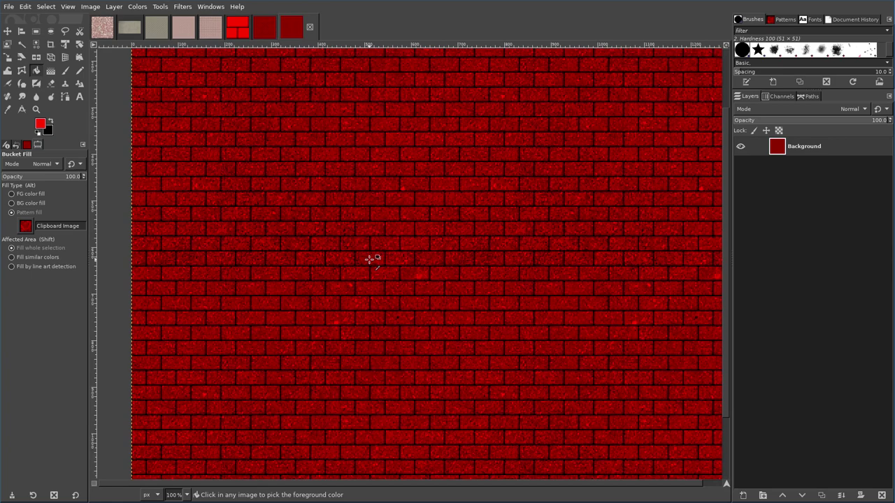
pyautogui.press('-')
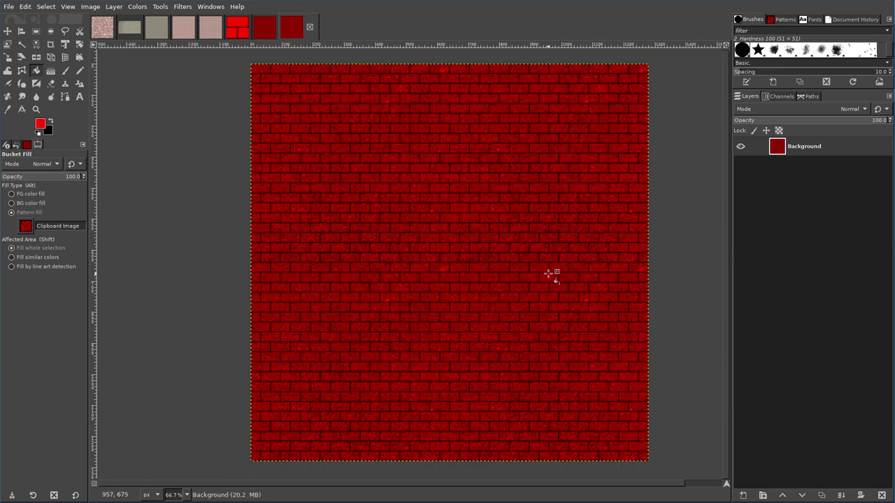
pyautogui.hotkey('ctrl', '.')
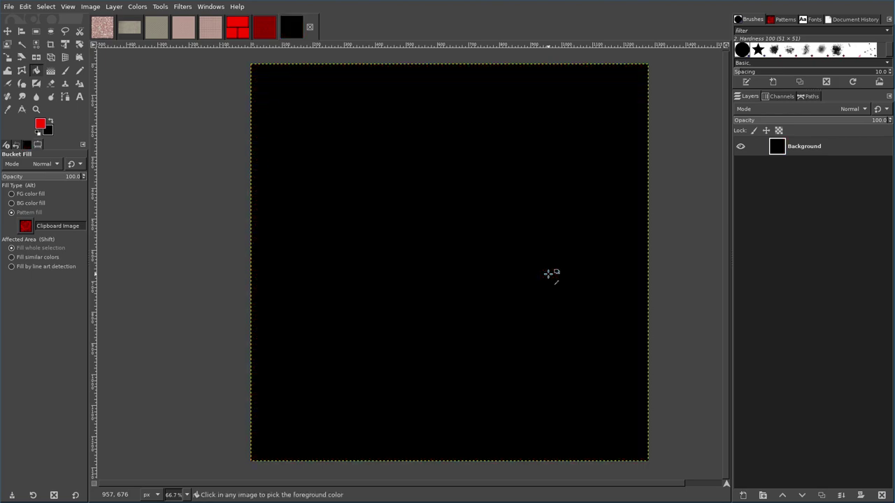
pyautogui.click(266, 28)
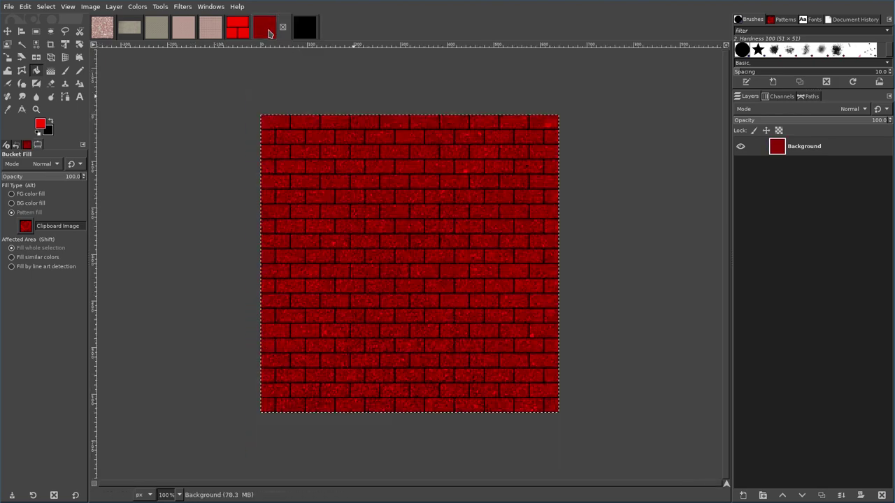
# Undo the concrete overlay so the bricks are plain red again.
pyautogui.hotkey('ctrl', 'v')
pyautogui.hotkey('ctrl', 'z')
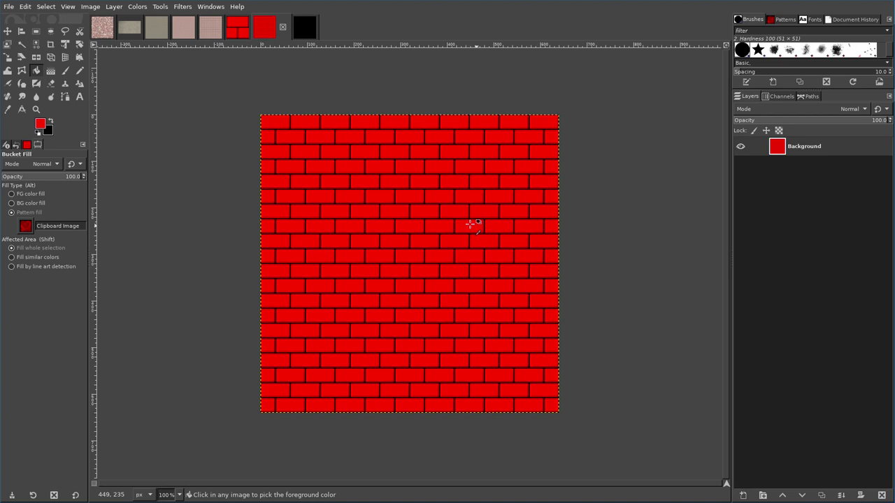
pyautogui.click(133, 28)
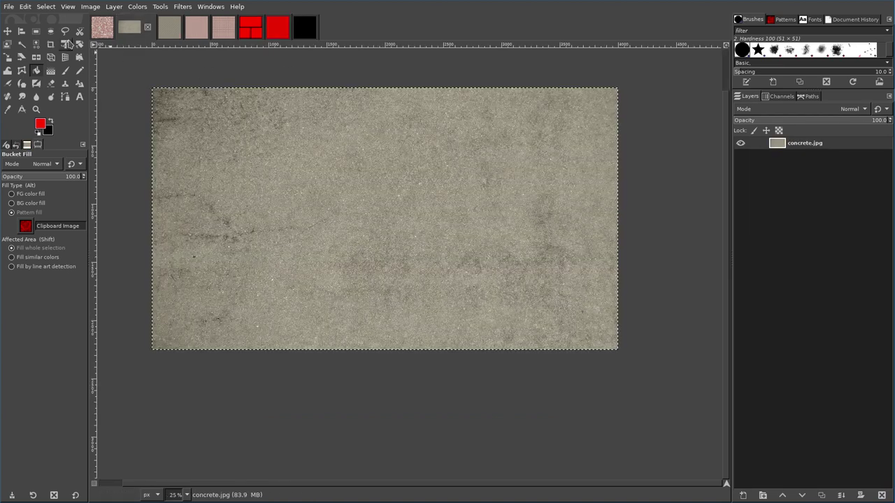
# Set concrete.jpg's canvas size to 640 × 640 px.
pyautogui.click(89, 7)
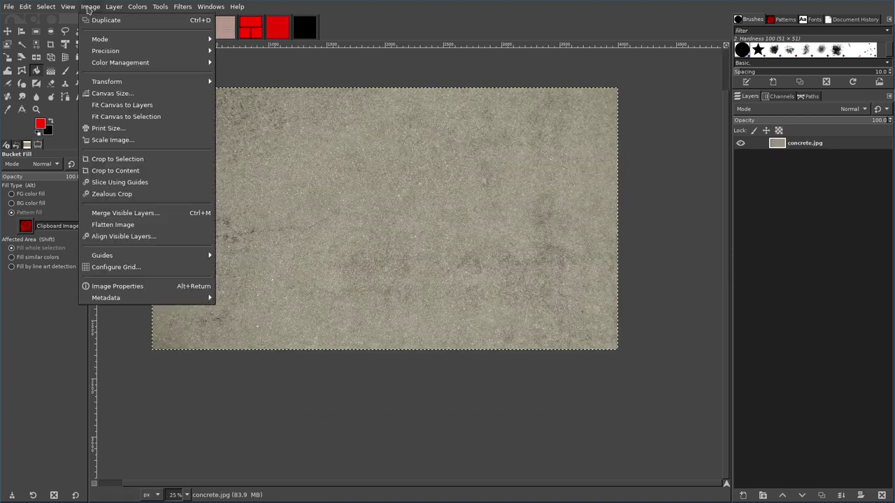
pyautogui.click(124, 93)
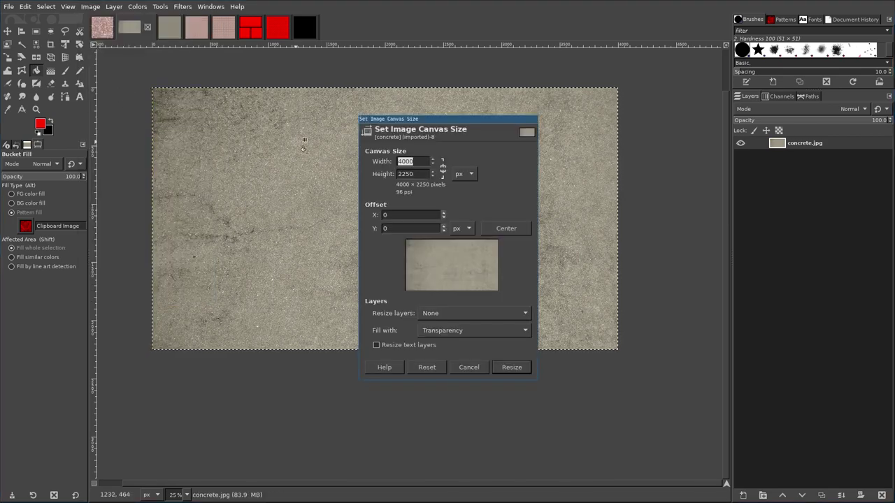
pyautogui.press('Escape')
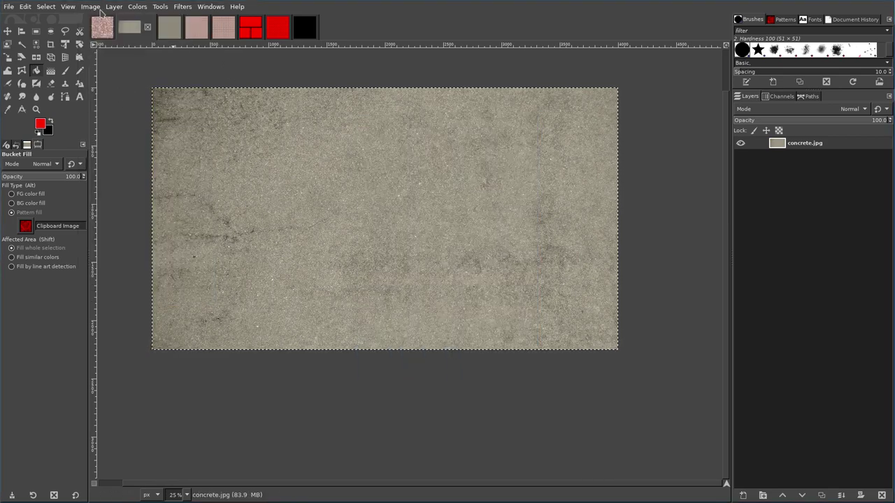
pyautogui.click(91, 7)
pyautogui.click(119, 93)
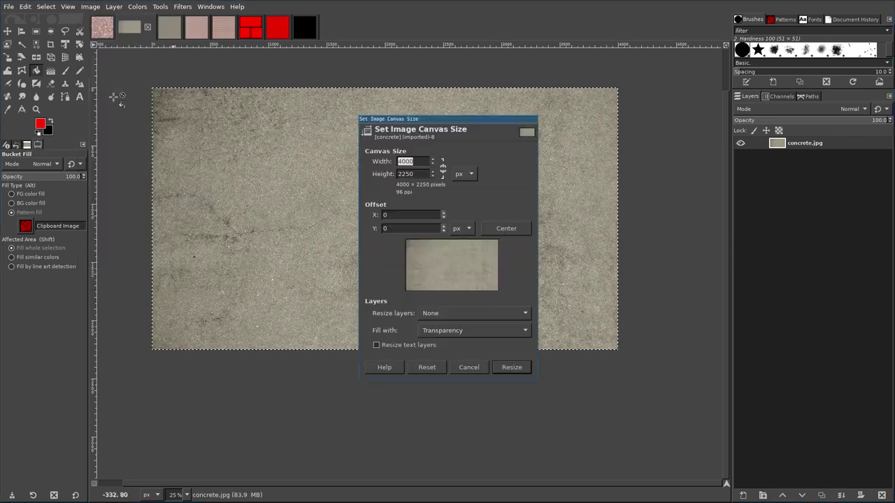
pyautogui.write('640')
pyautogui.press('Tab')
pyautogui.write('640')
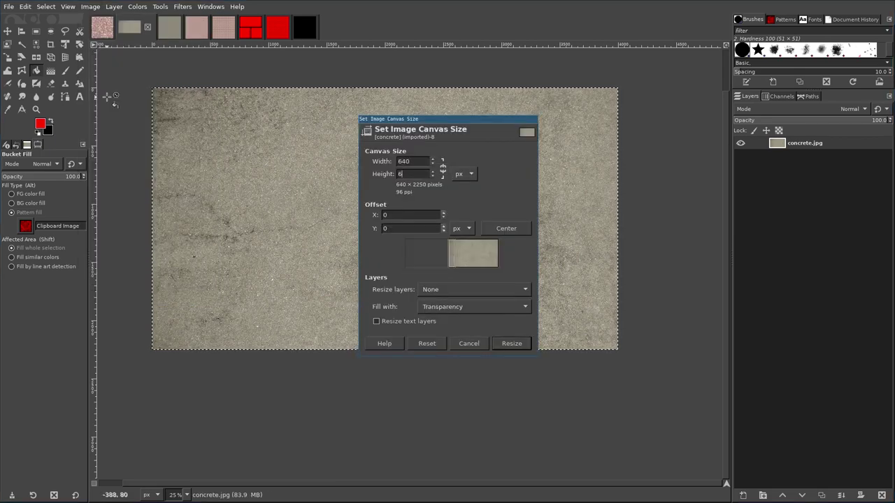
pyautogui.moveTo(468, 274); pyautogui.dragTo(450, 264)
pyautogui.click(509, 362)
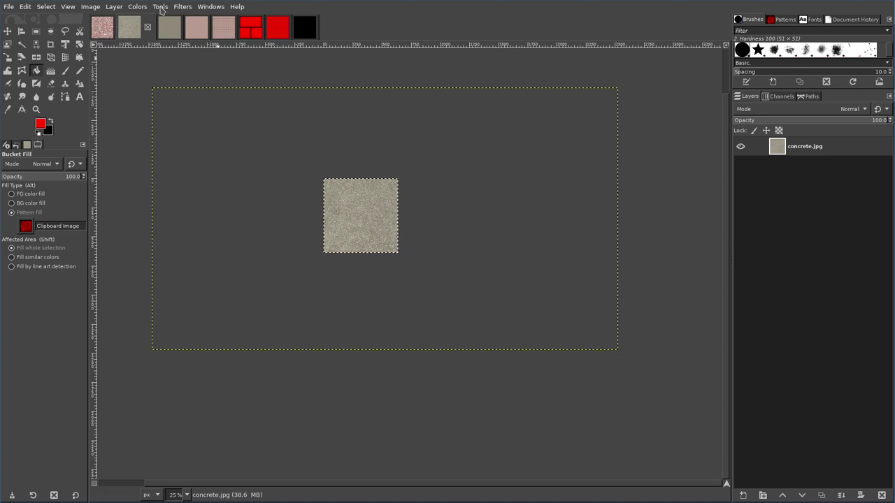
# Fit the concrete layer to image size and apply Filters > Map > Tile Seamless.
pyautogui.click(184, 7)
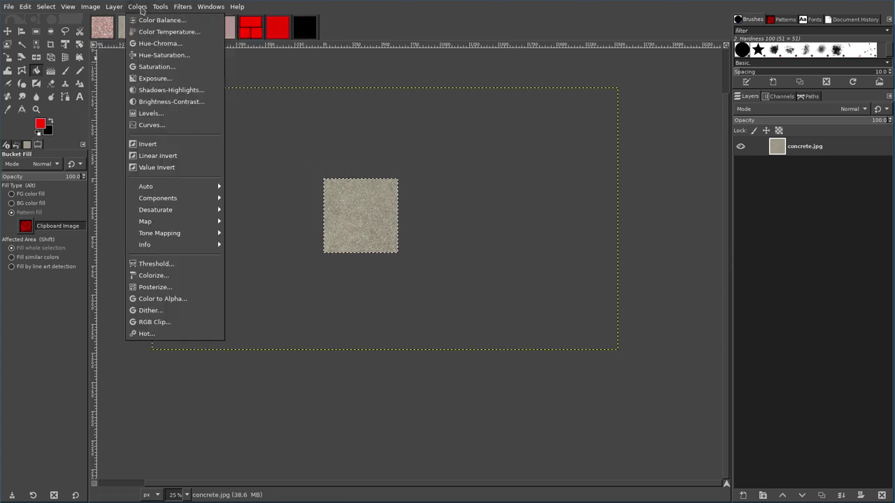
pyautogui.click(174, 163)
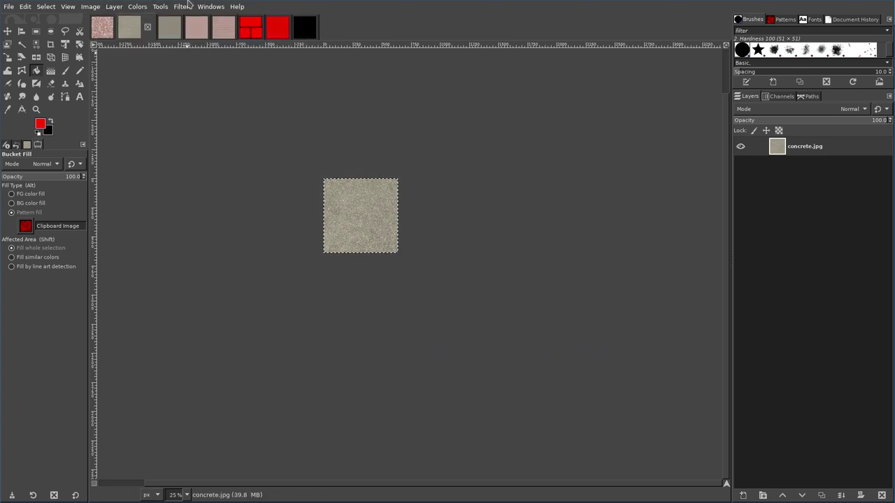
pyautogui.click(180, 7)
pyautogui.moveTo(222, 192)
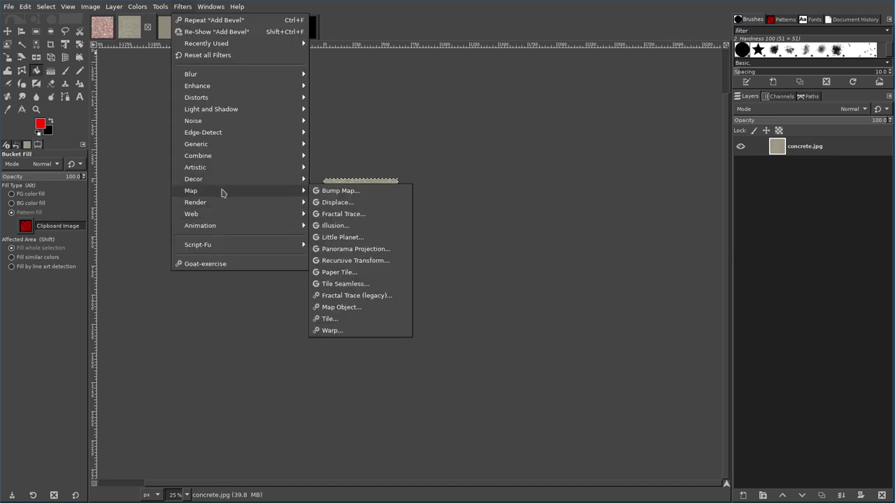
pyautogui.click(357, 286)
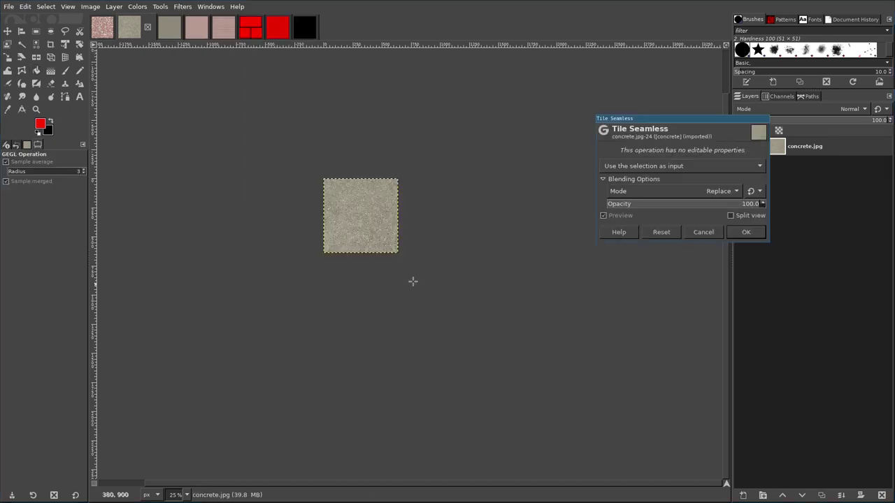
pyautogui.click(745, 232)
# Copy the seamless concrete tile and paste it onto the red brick image.
pyautogui.hotkey('ctrl', 'c')
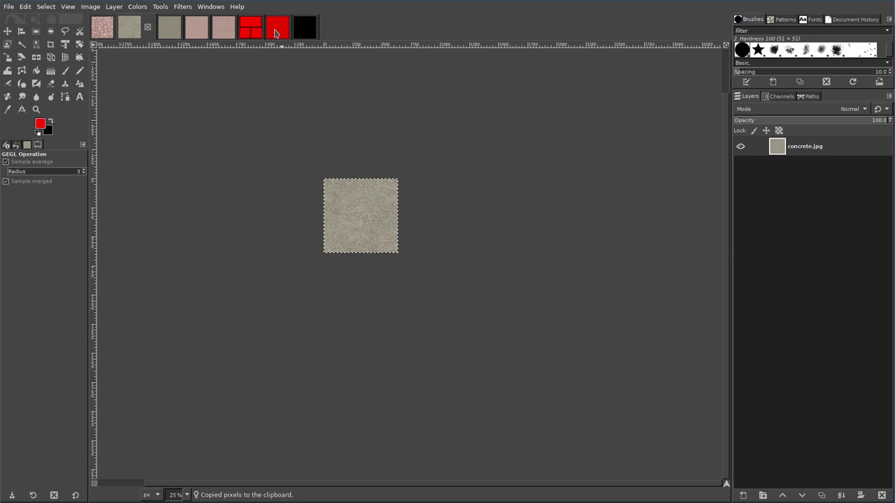
pyautogui.click(264, 28)
pyautogui.hotkey('ctrl', 'v')
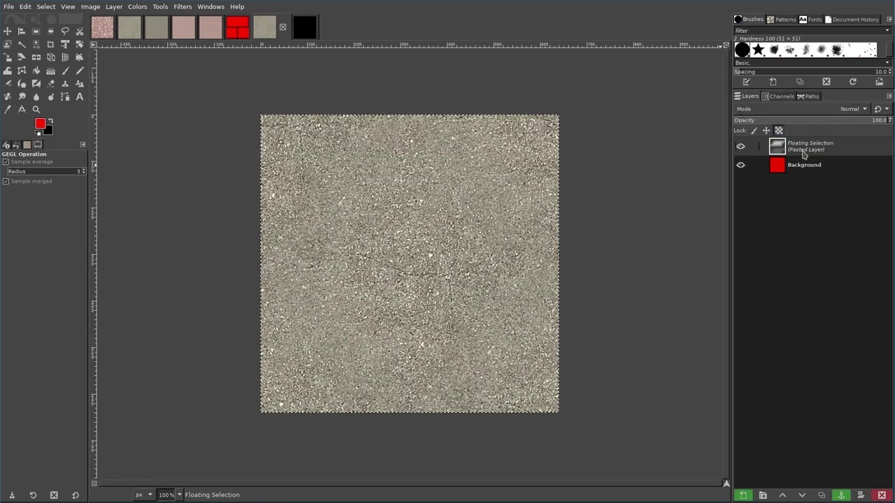
# Set the pasted concrete layer's blend mode to Grain extract.
pyautogui.click(826, 114)
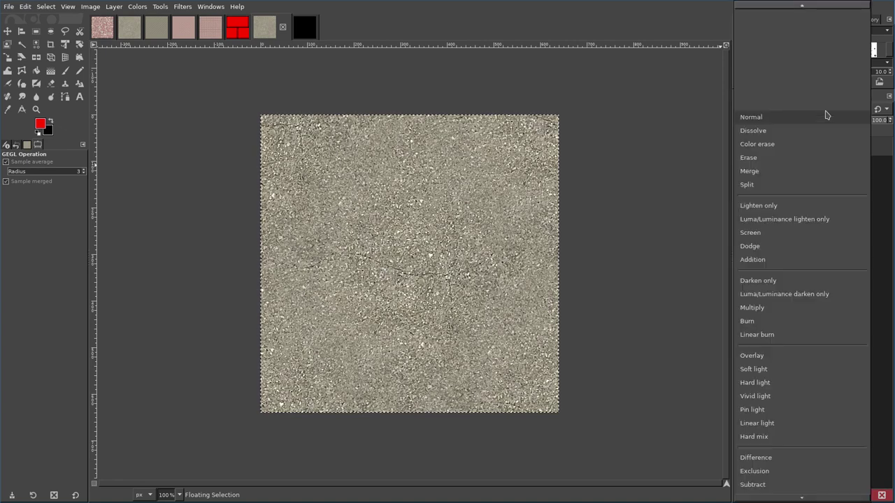
pyautogui.click(800, 129)
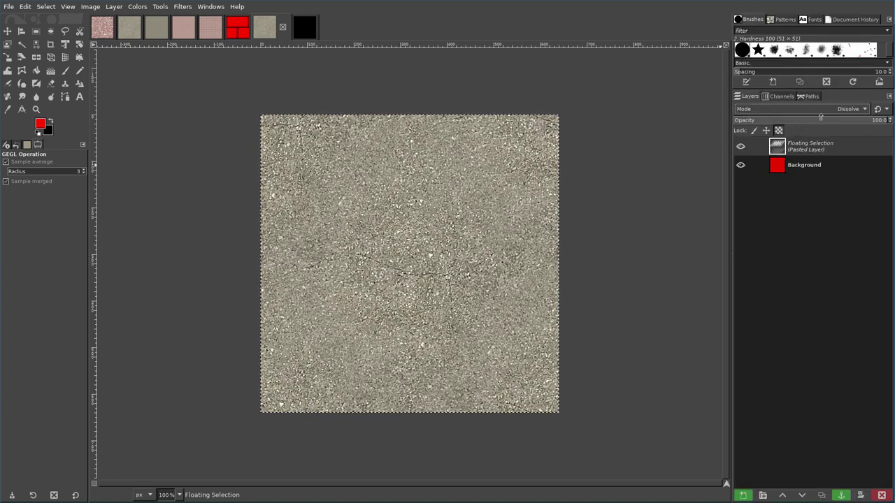
pyautogui.scroll(-3, 821, 111)
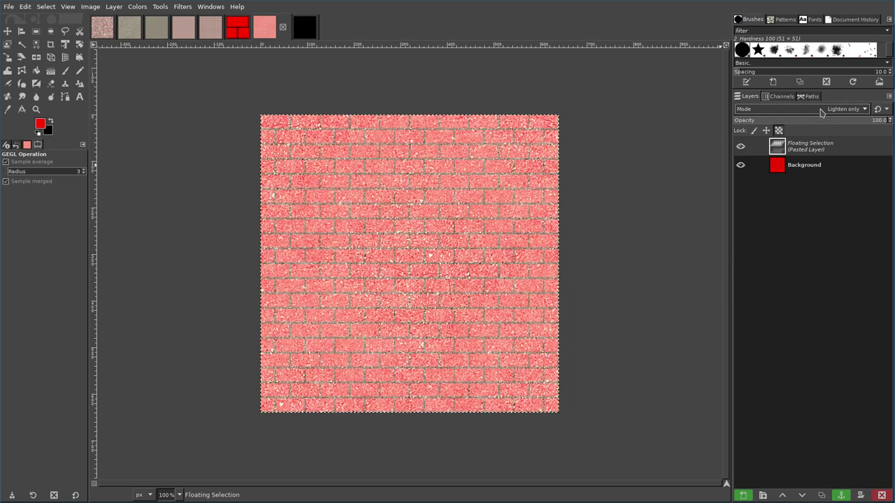
pyautogui.scroll(-2, 821, 111)
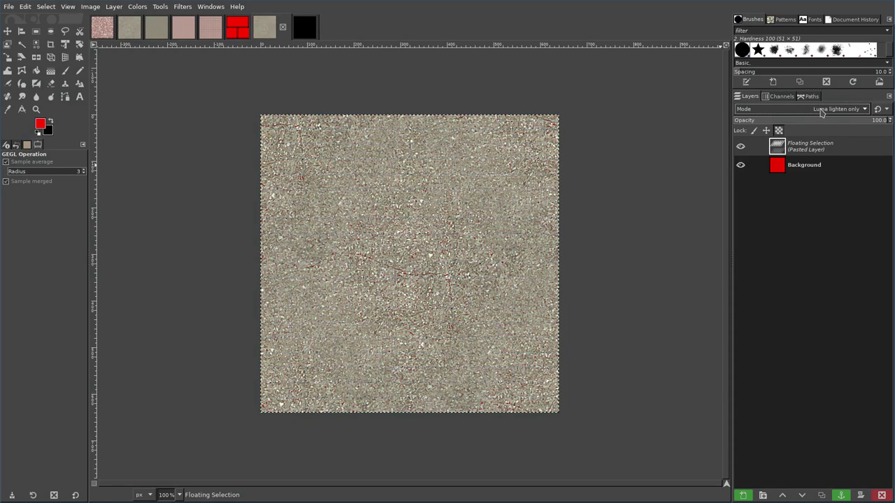
pyautogui.scroll(-2, 822, 112)
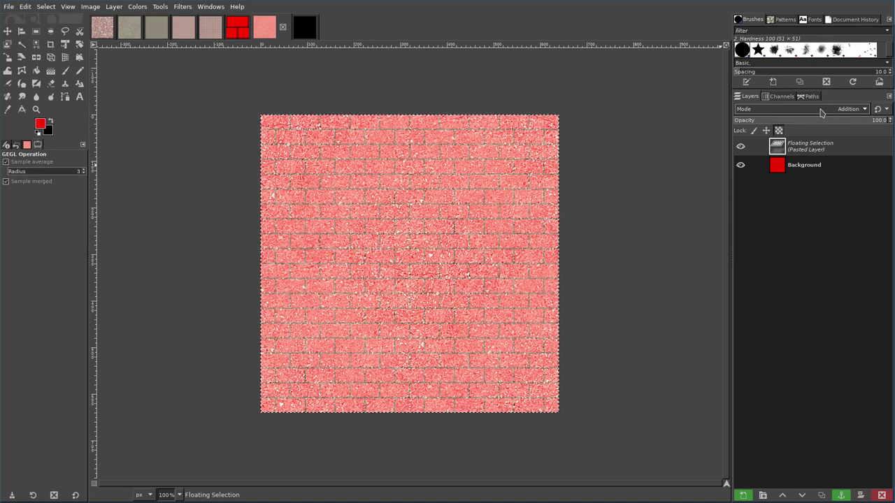
pyautogui.scroll(-1, 821, 112)
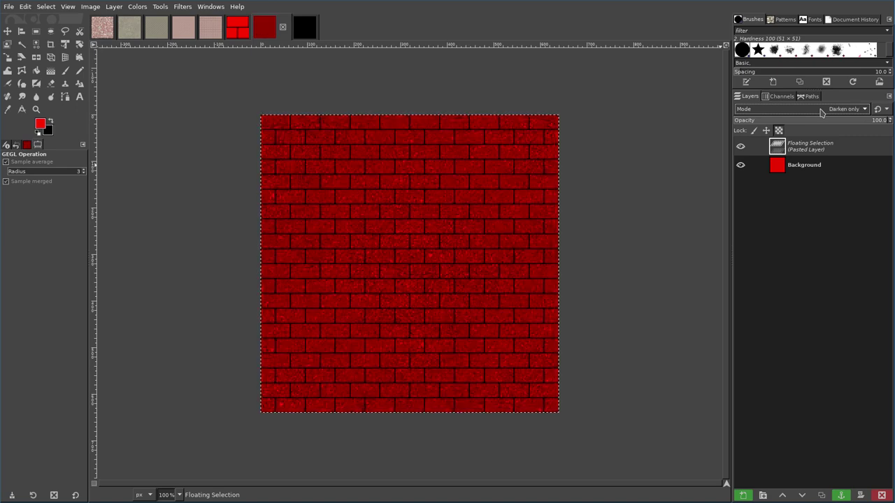
pyautogui.scroll(-1, 821, 113)
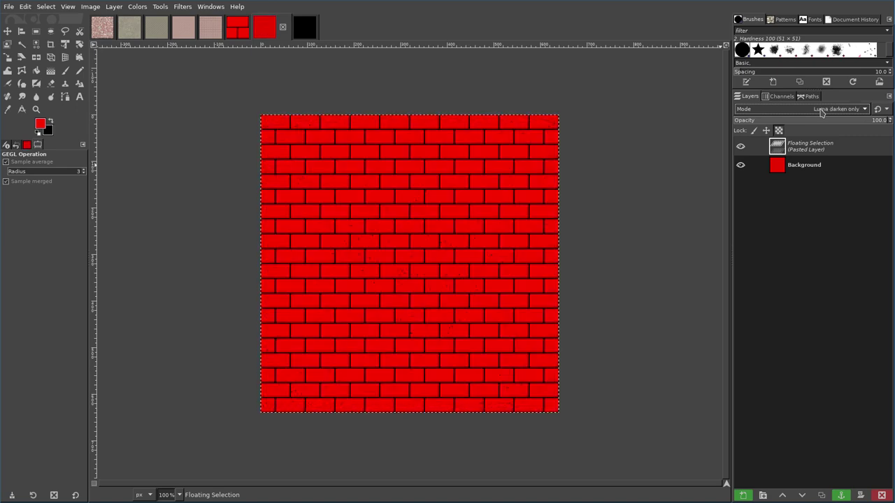
pyautogui.scroll(-1, 821, 112)
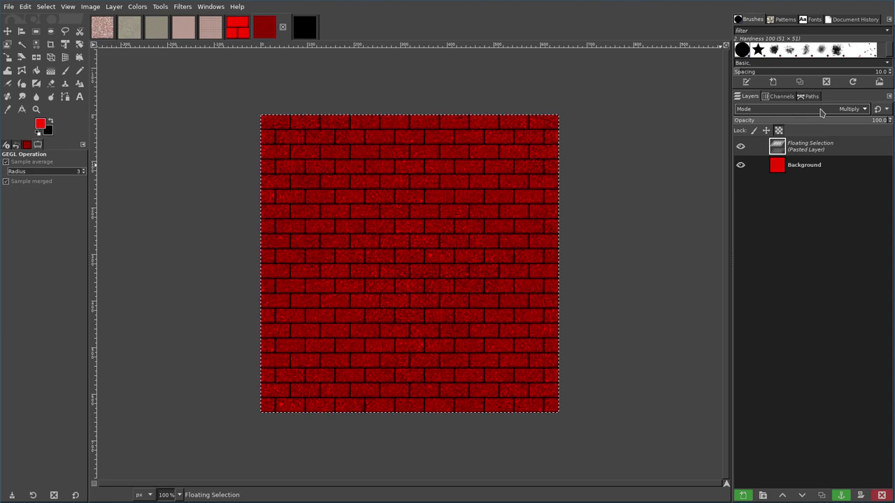
pyautogui.scroll(-2, 821, 112)
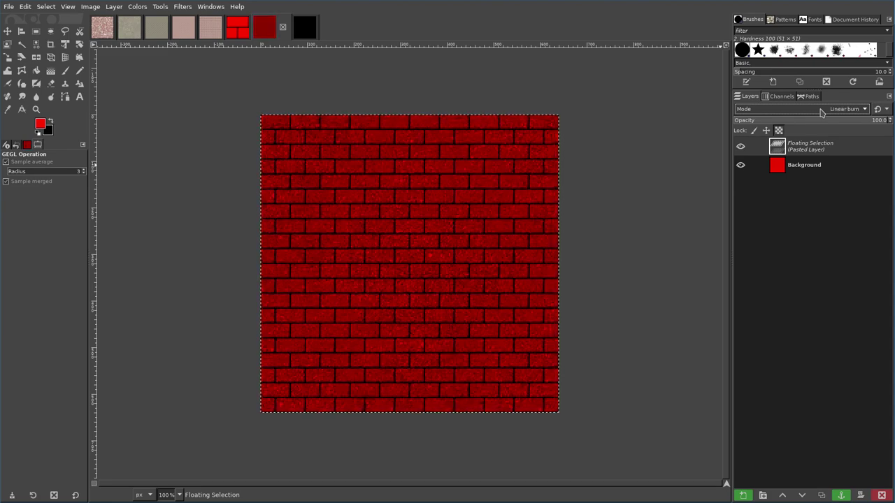
pyautogui.scroll(-9, 821, 113)
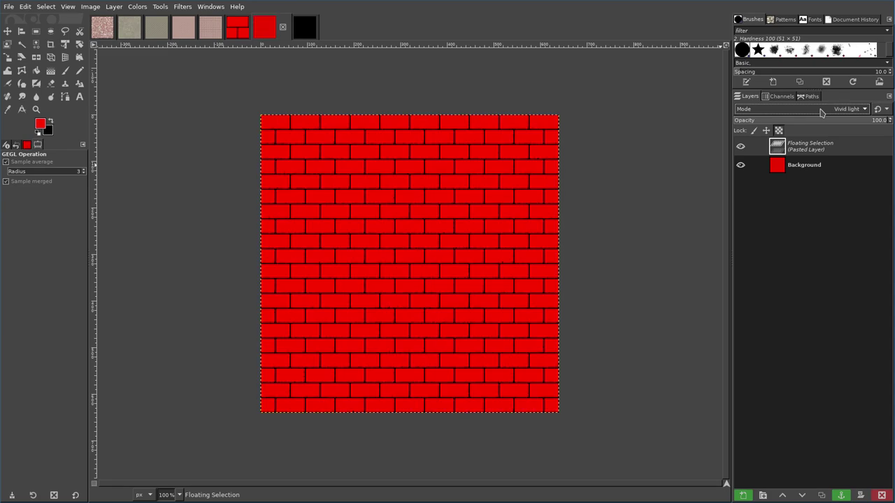
pyautogui.scroll(-2, 822, 112)
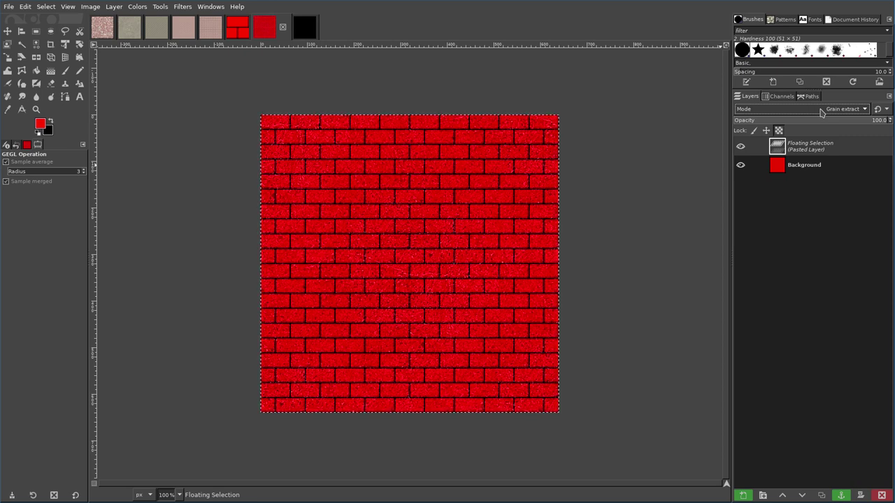
# Anchor the concrete overlay into the brick background and copy the tile.
pyautogui.click(821, 110)
pyautogui.click(819, 111)
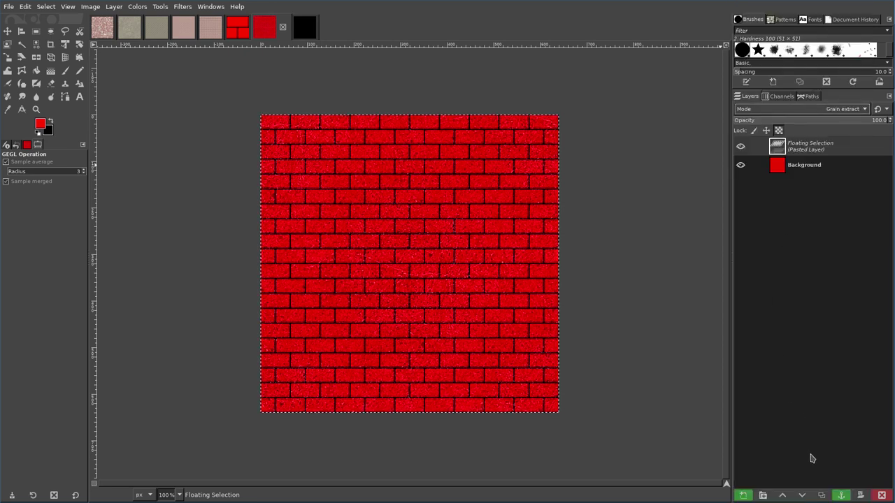
pyautogui.click(841, 495)
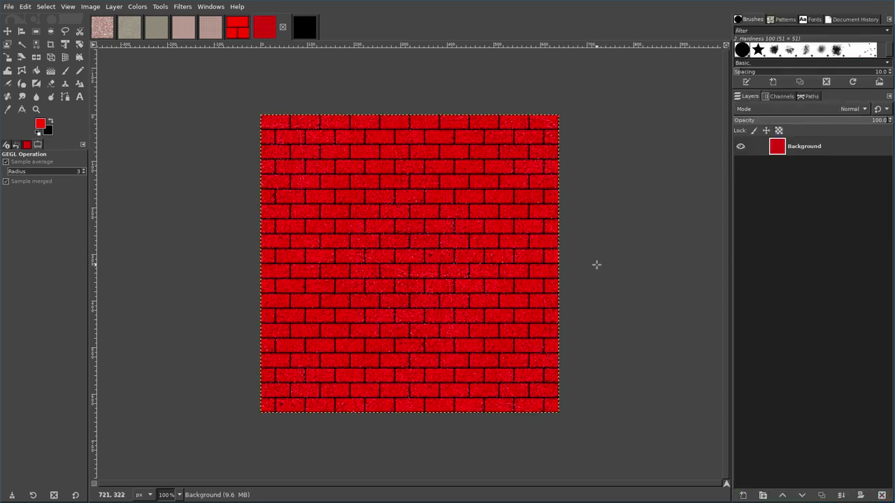
pyautogui.hotkey('ctrl', 'c')
# Bucket-fill the large black canvas with the copied brick tile pattern.
pyautogui.click(304, 27)
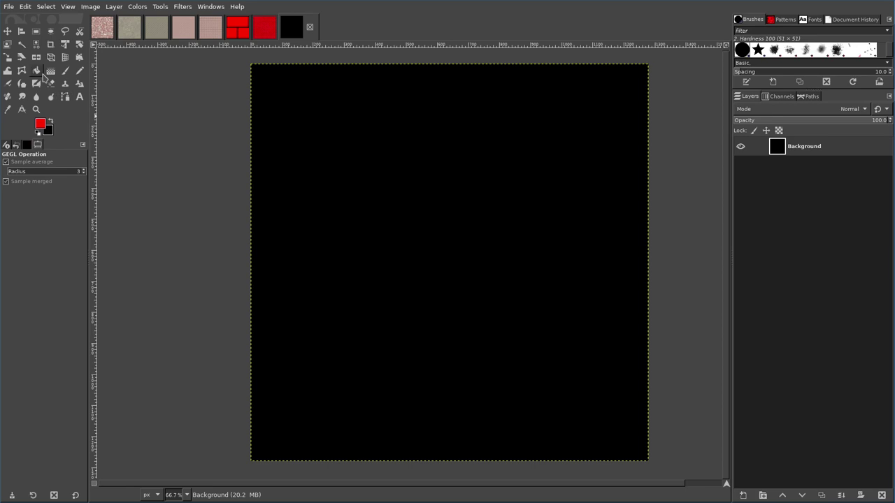
pyautogui.click(36, 71)
pyautogui.click(369, 166)
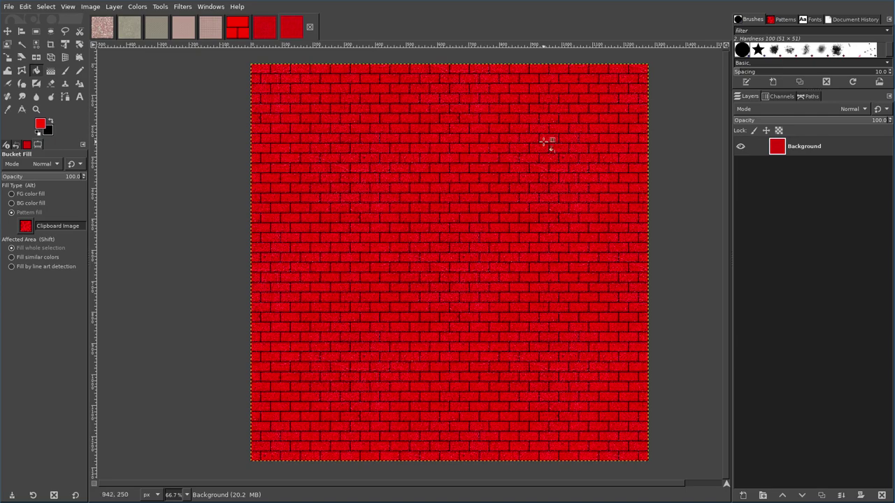
pyautogui.scroll(3, 550, 184)
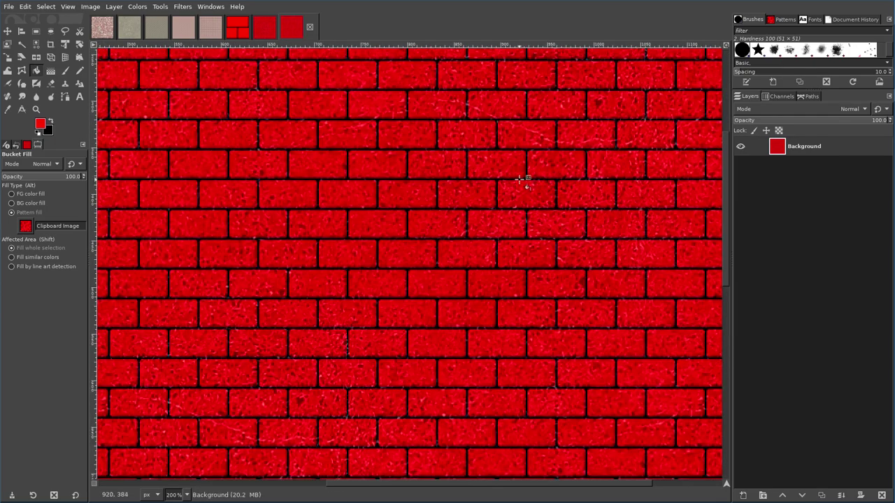
pyautogui.scroll(-3, 378, 193)
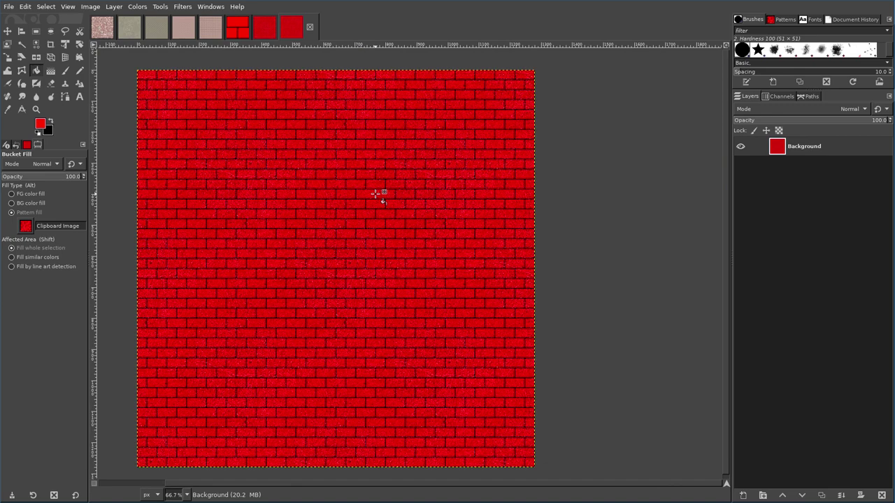
# Copy the concrete.jpg texture and paste it into the center of the pink tiled image.
pyautogui.click(210, 28)
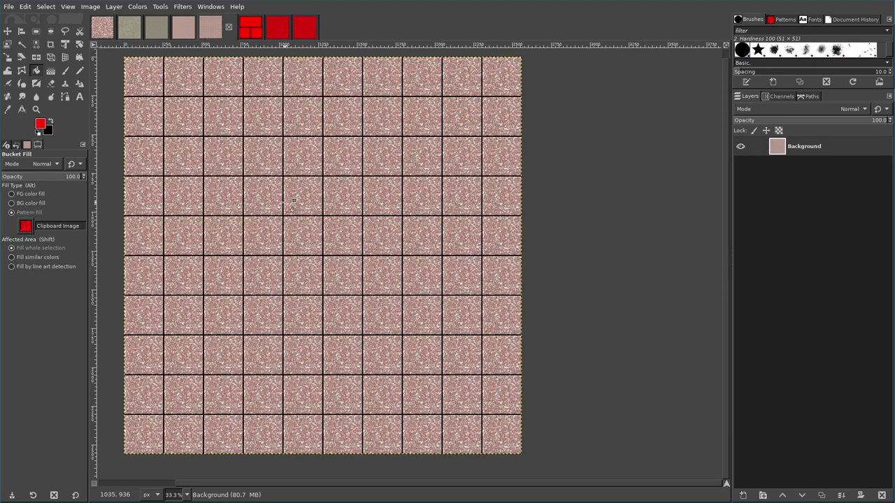
pyautogui.scroll(-2, 494, 240)
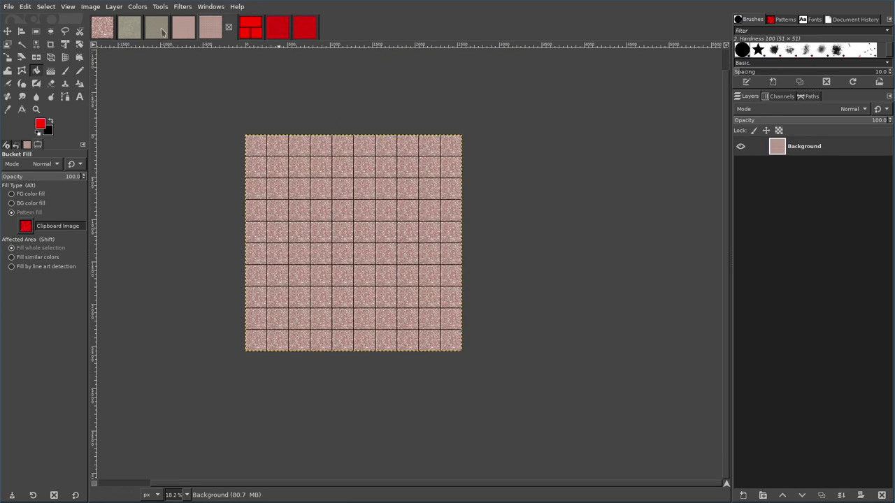
pyautogui.click(139, 32)
pyautogui.hotkey('ctrl', 'c')
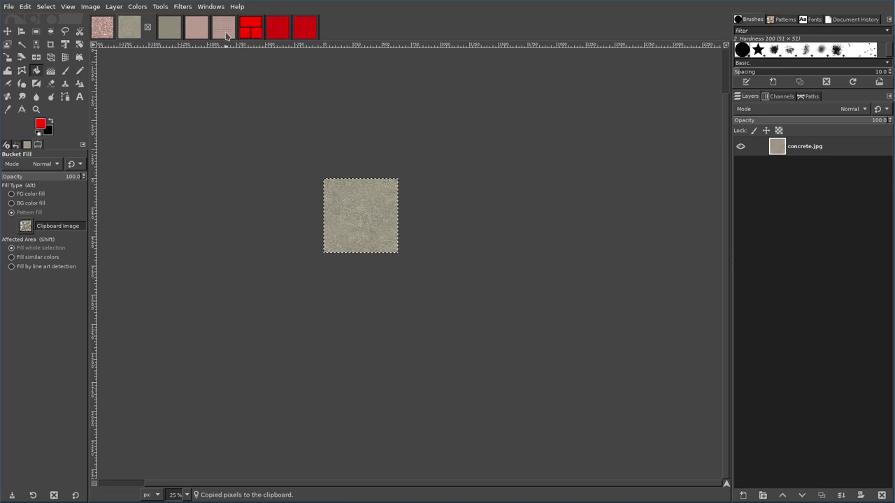
pyautogui.click(203, 32)
pyautogui.click(237, 29)
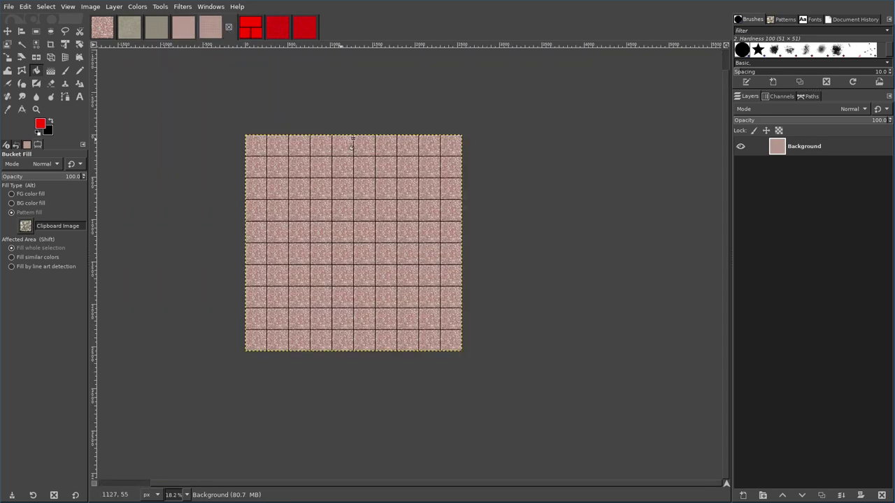
pyautogui.hotkey('ctrl', 'v')
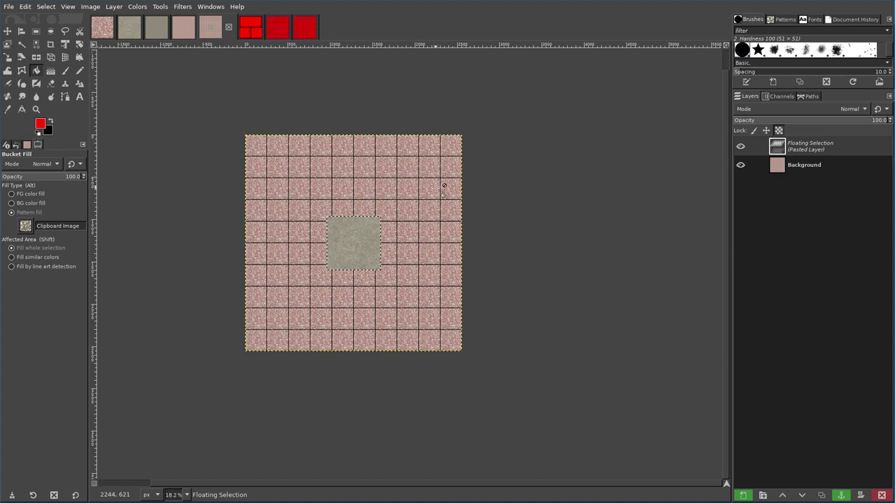
# Make the pasted concrete a new layer and scale it with Unified Transform to fill the canvas.
pyautogui.hotkey('shift', 'ctrl', 'n')
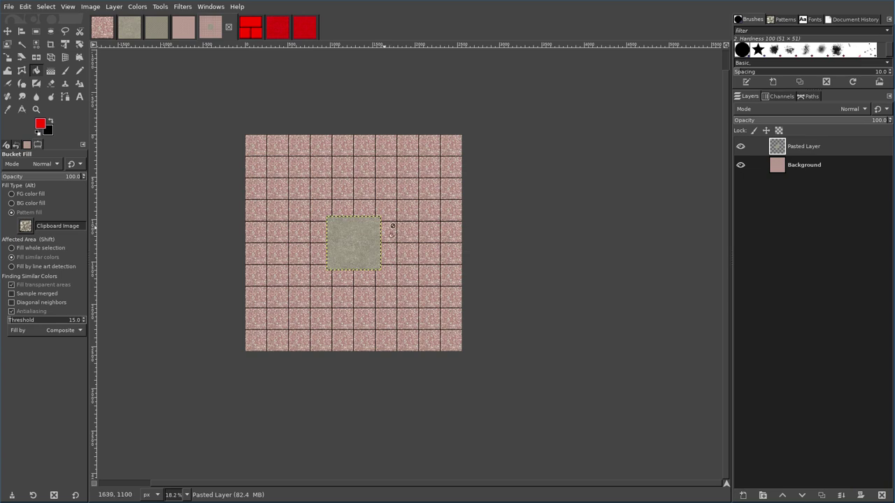
pyautogui.press('shift')
pyautogui.press('t')
pyautogui.hotkey('shift', 't')
pyautogui.click(360, 241)
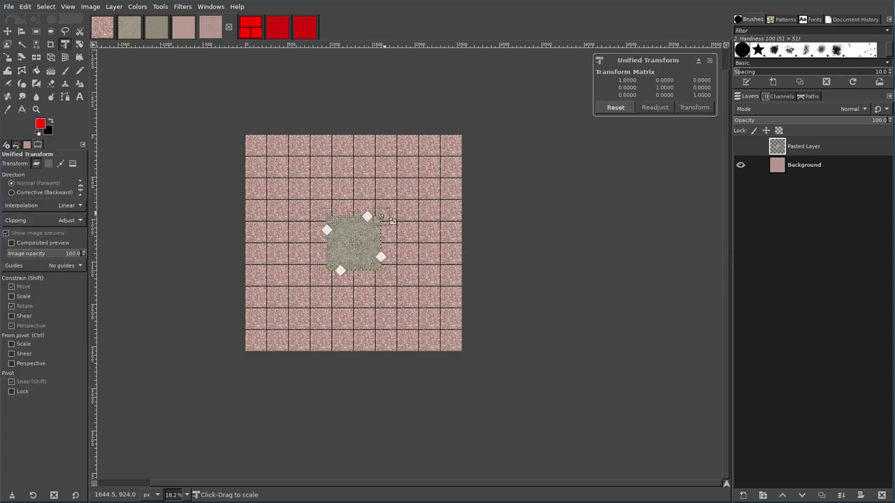
pyautogui.moveTo(501, 104); pyautogui.dragTo(557, 47)
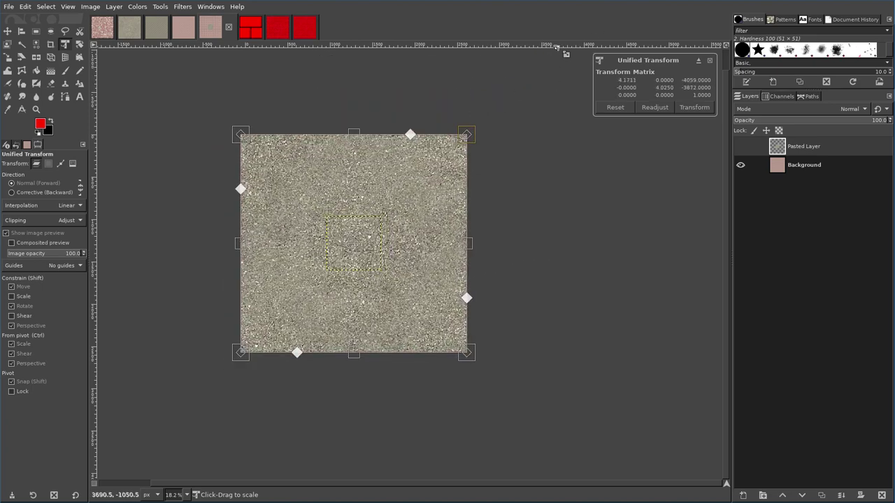
pyautogui.click(693, 107)
# Set the concrete layer's blend mode to Darken only.
pyautogui.click(856, 109)
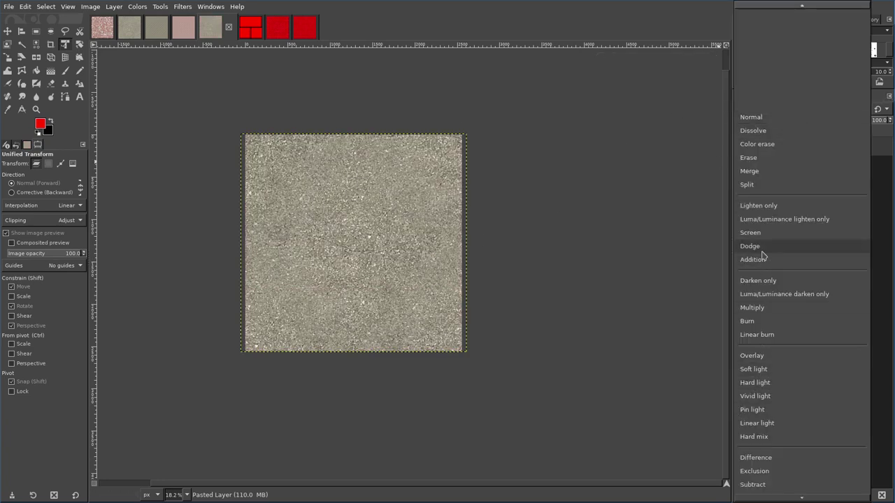
pyautogui.click(766, 280)
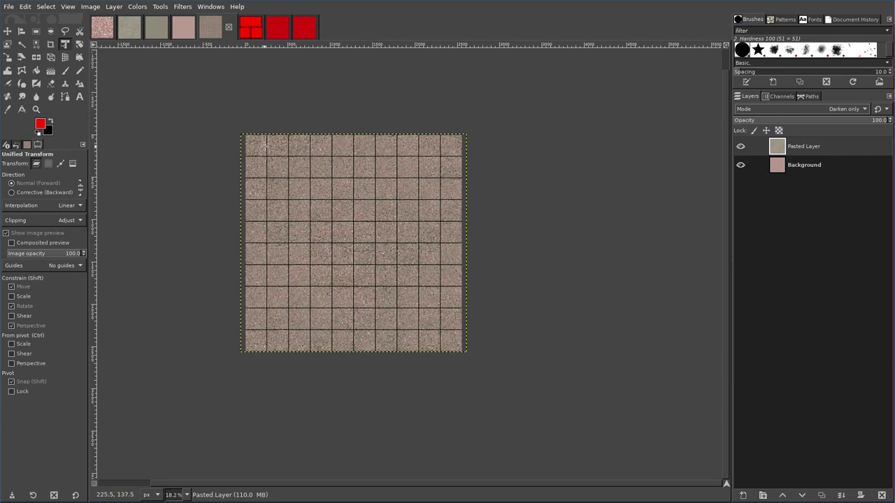
pyautogui.keyDown('ctrl'); pyautogui.scroll(2, 269, 149); pyautogui.keyUp('ctrl')
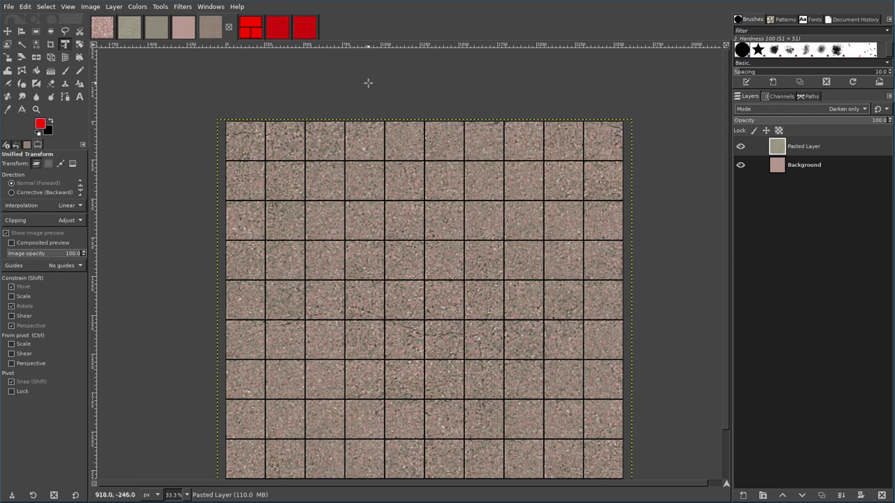
# On the small red brick tile, open Colors > Hue-Saturation and shift Hue to 3.3.
pyautogui.click(306, 34)
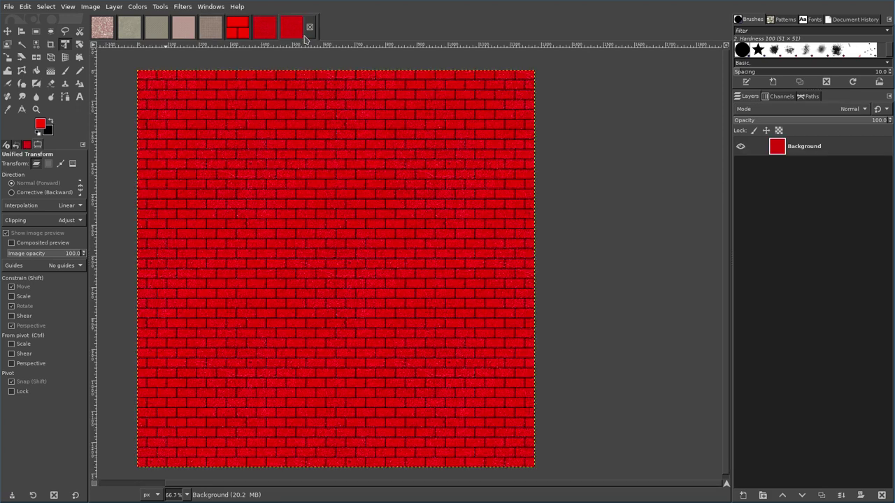
pyautogui.click(264, 29)
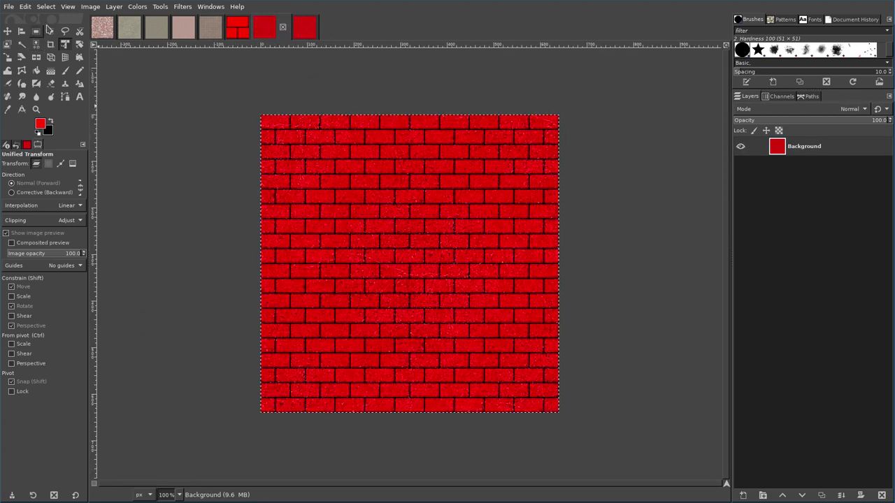
pyautogui.click(136, 7)
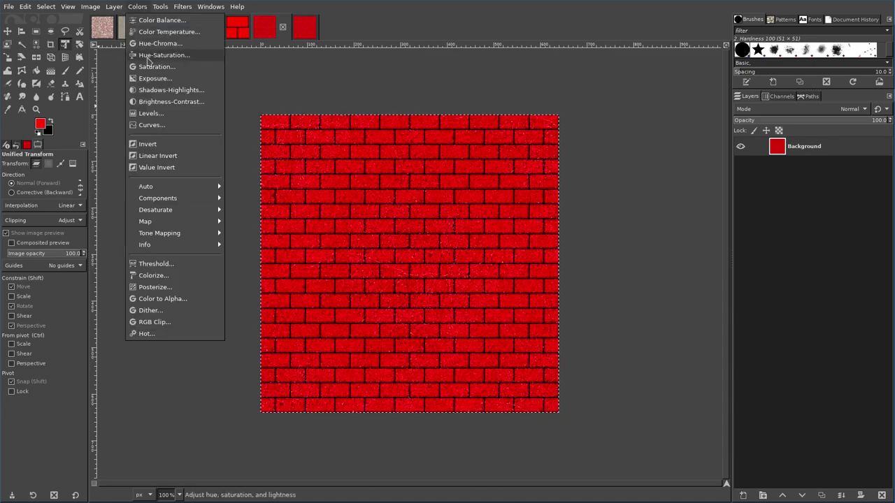
pyautogui.click(168, 54)
pyautogui.moveTo(678, 270); pyautogui.dragTo(604, 302)
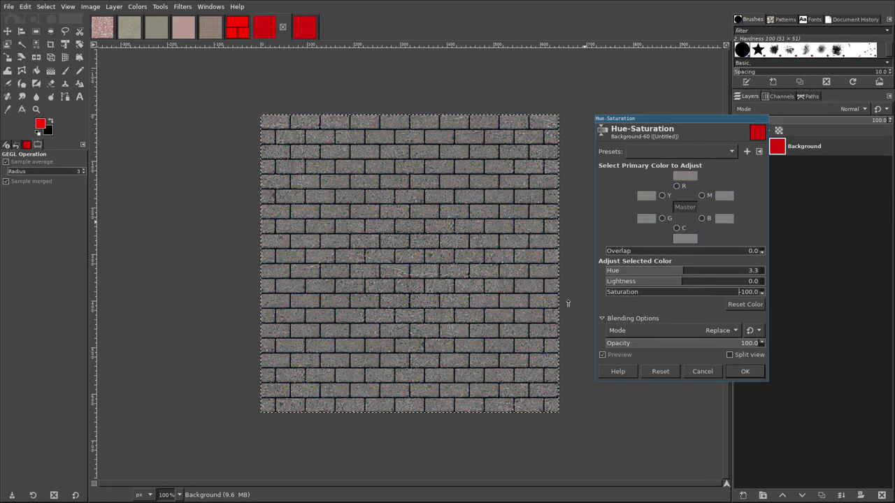